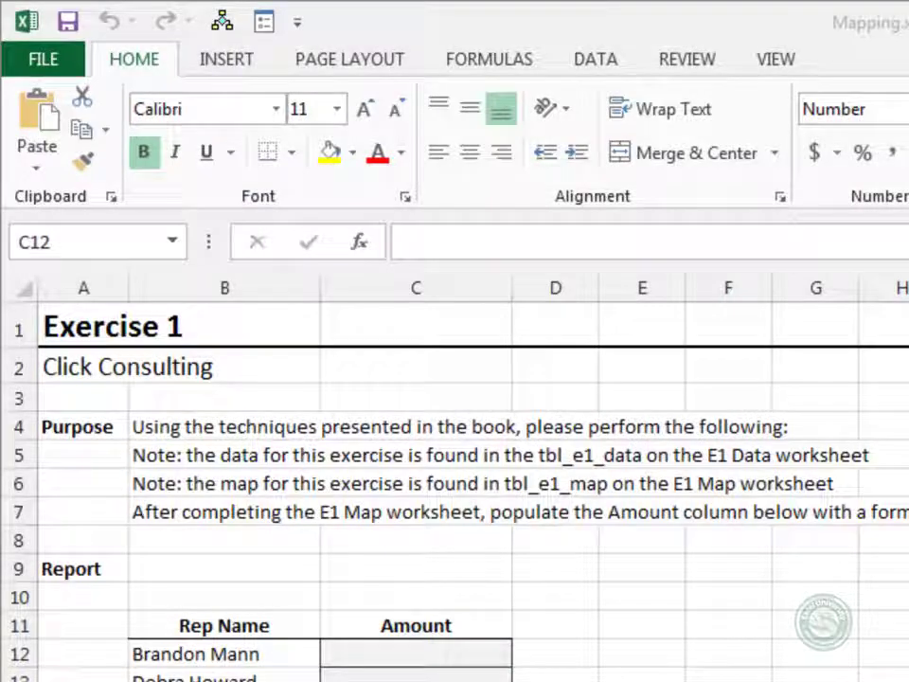
- Review the E1 Data and E1 Map tables and the Exercise 1 report layout
key("alt+Tab")
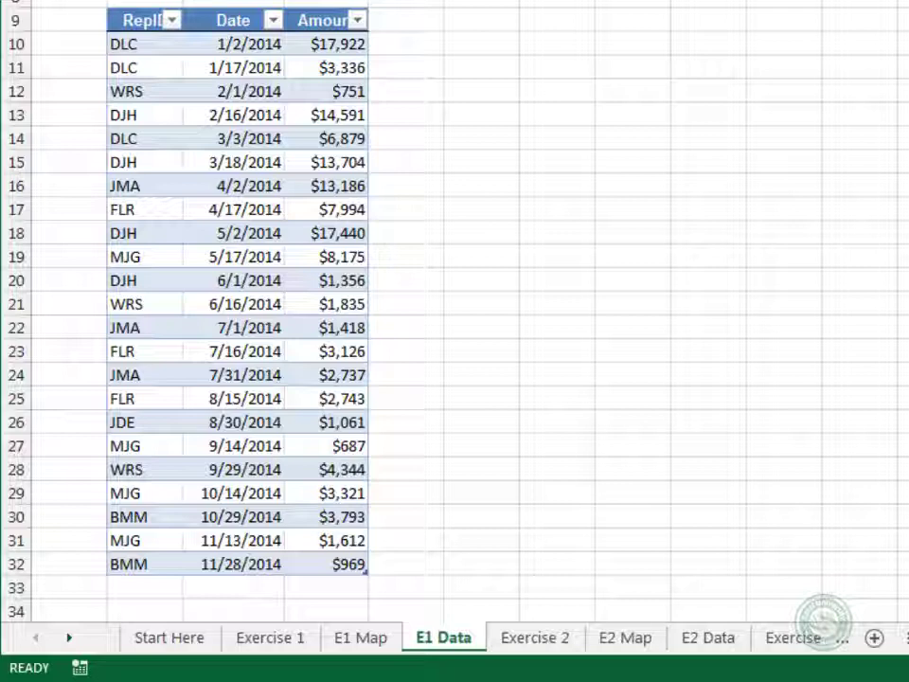
key("ctrl+Page_Up")
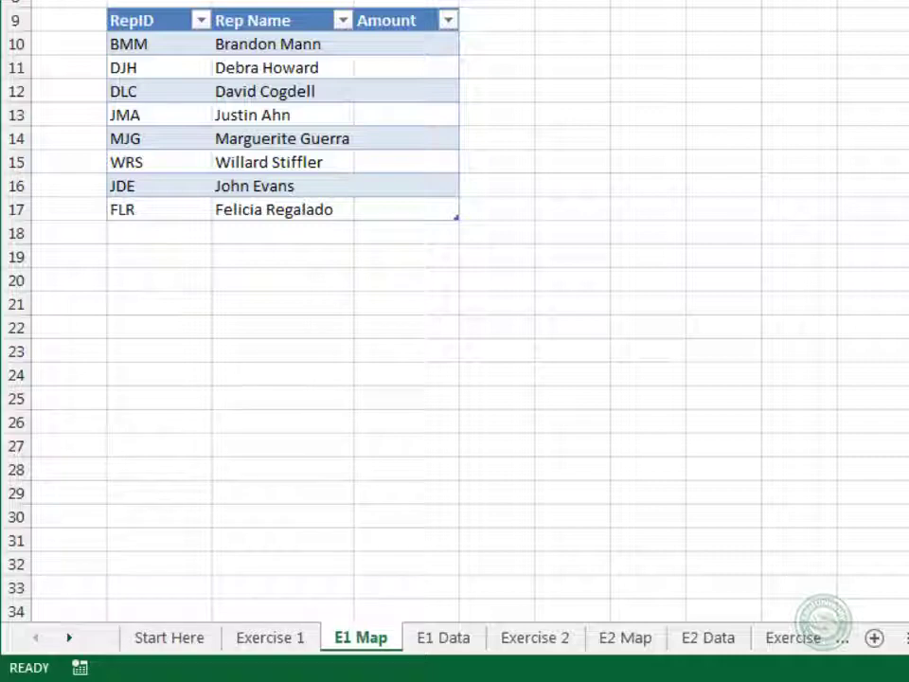
key("ctrl+Page_Up")
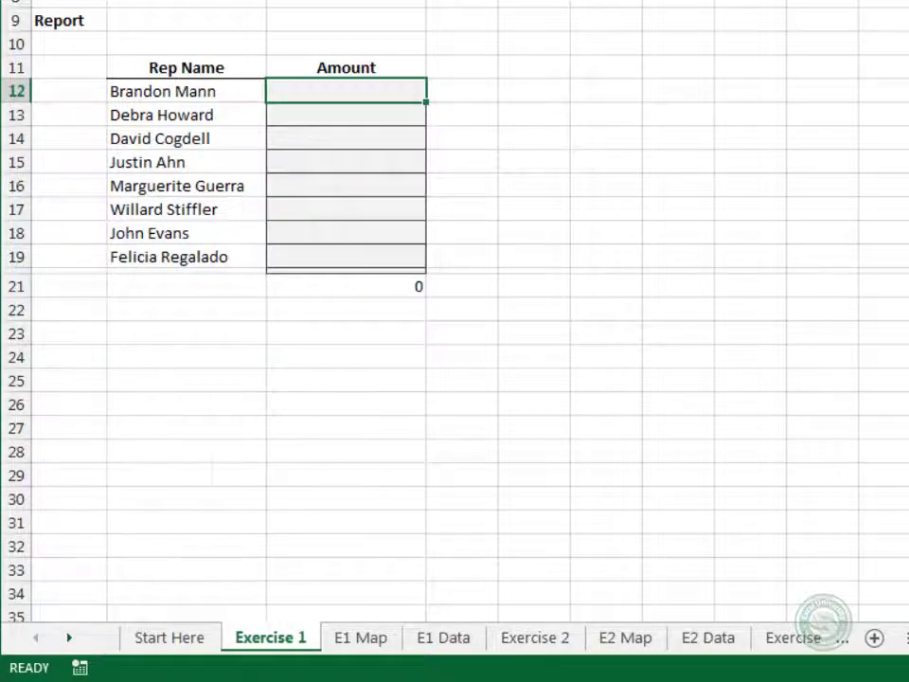
- In the first Amount cell of the E1 Map table, start a SUMIFS formula with tbl_e1_data[Amount] as the sum range
key("ctrl+Page_Down")
key("Down")
key("Down")
key("Down")
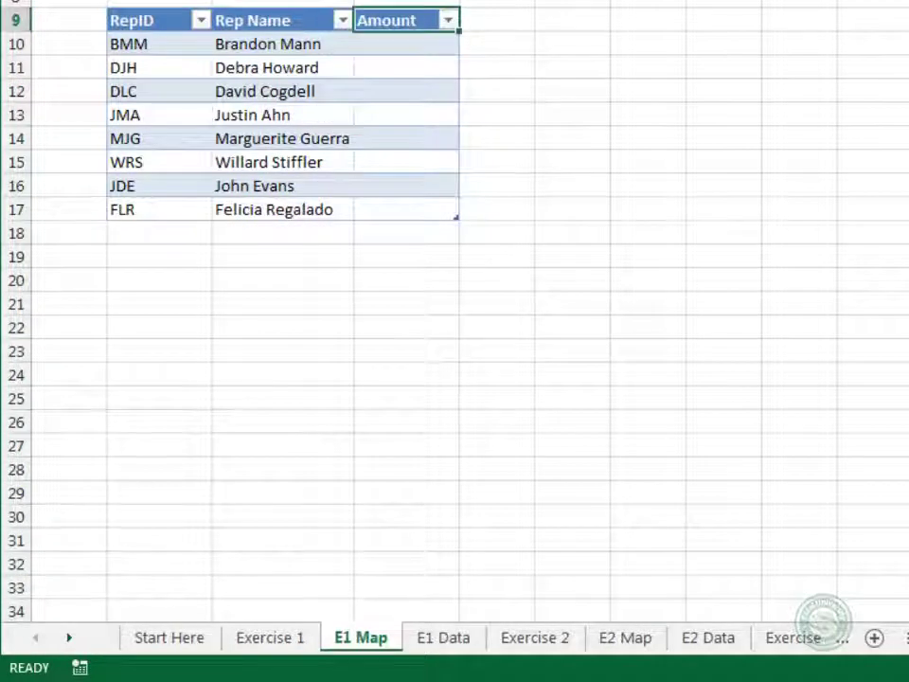
type("=sumifs")
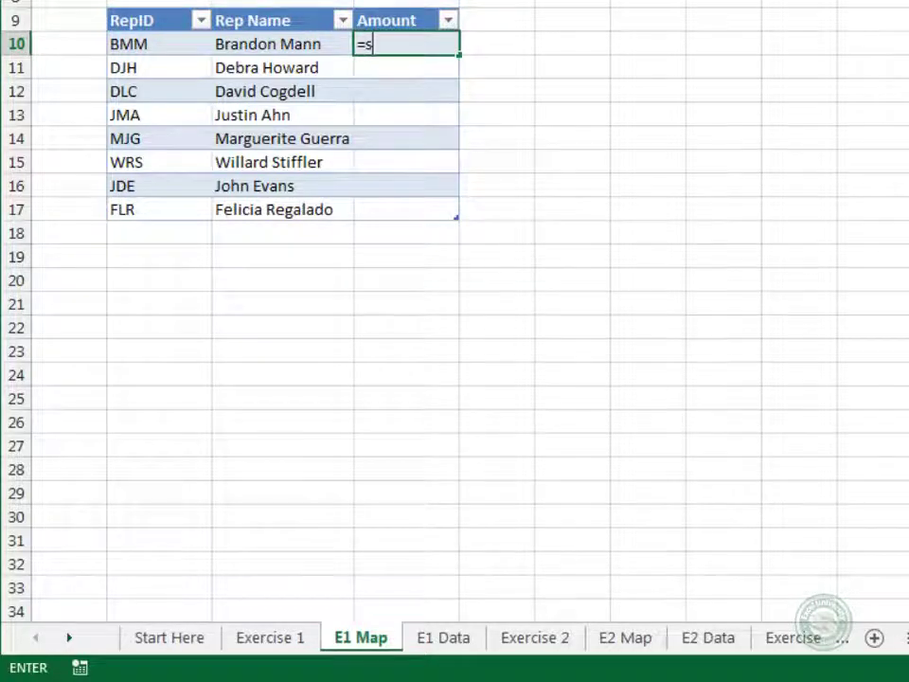
key("Tab")
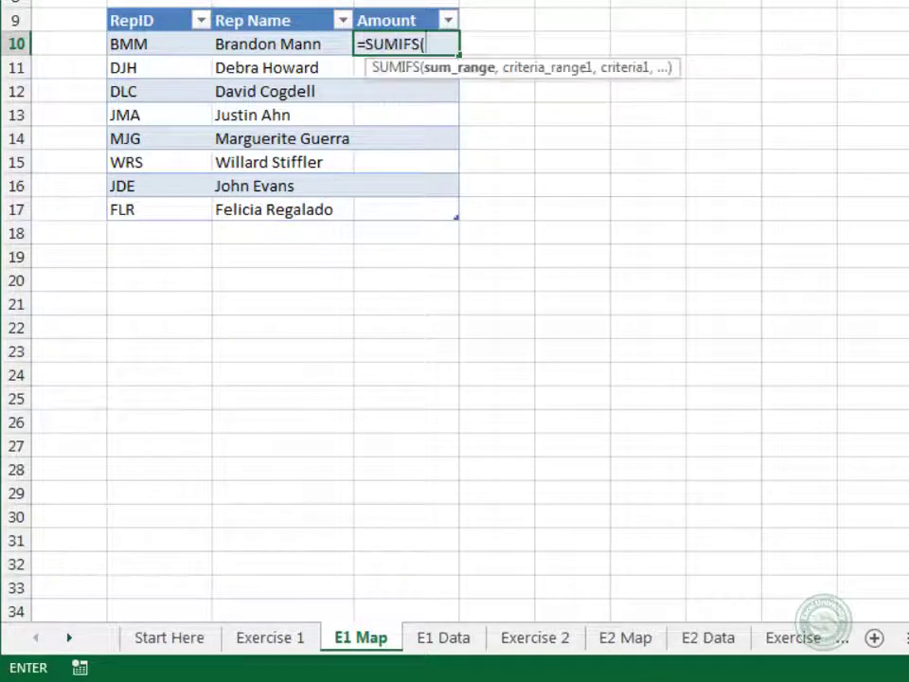
type("tbl")
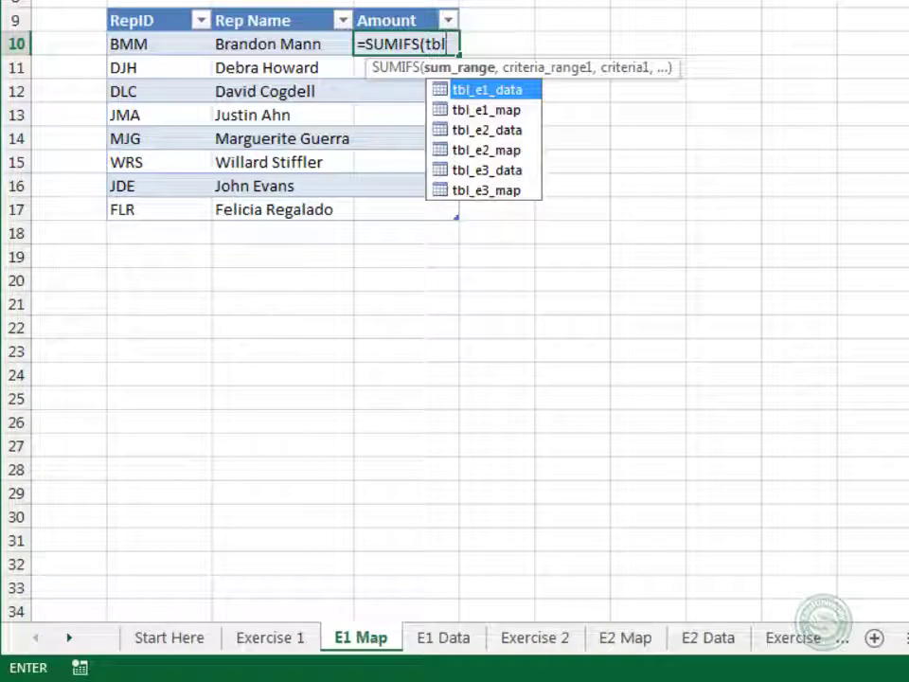
key("Tab")
type("[")
key("Down")
key("Down")
key("Tab")
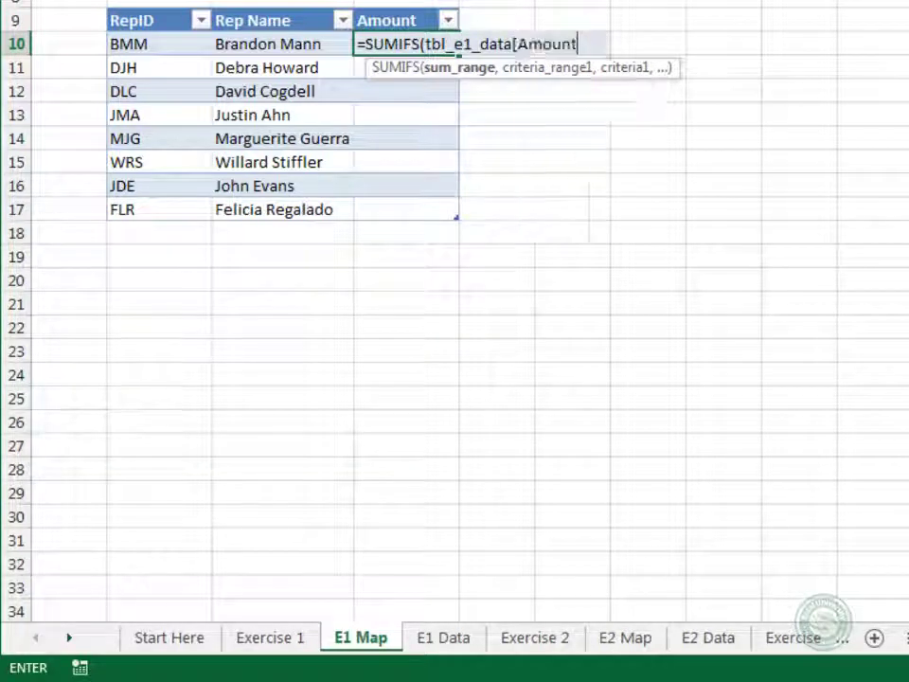
type("],tbl")
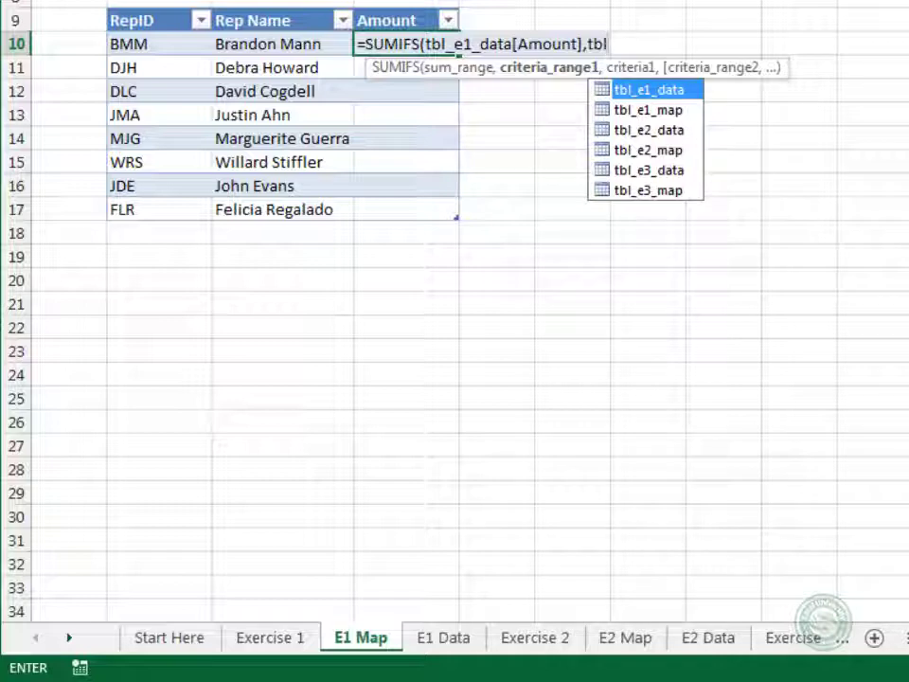
key("Tab")
type("[")
key("Tab")
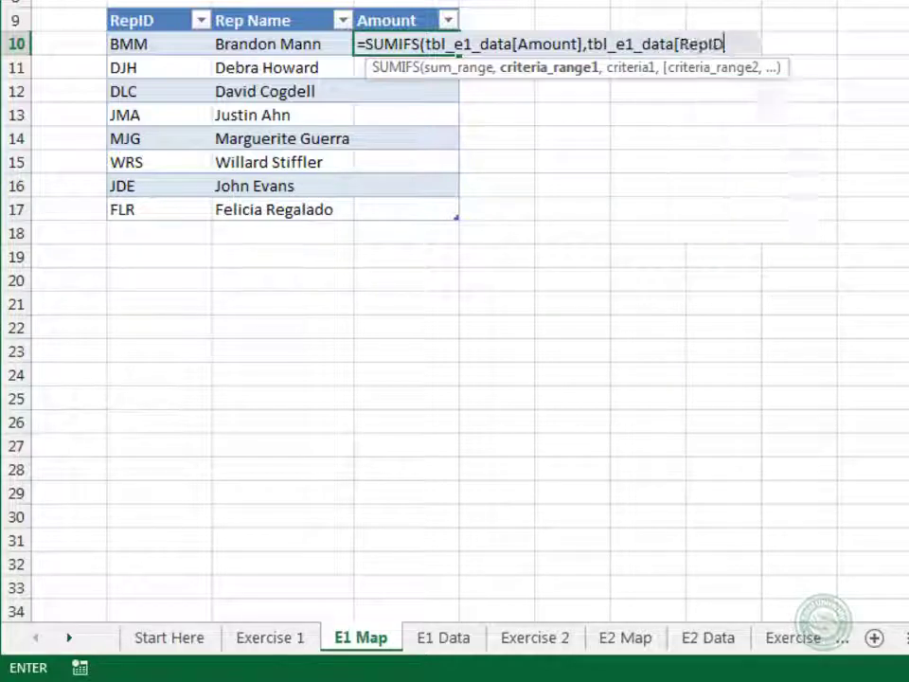
type("],")
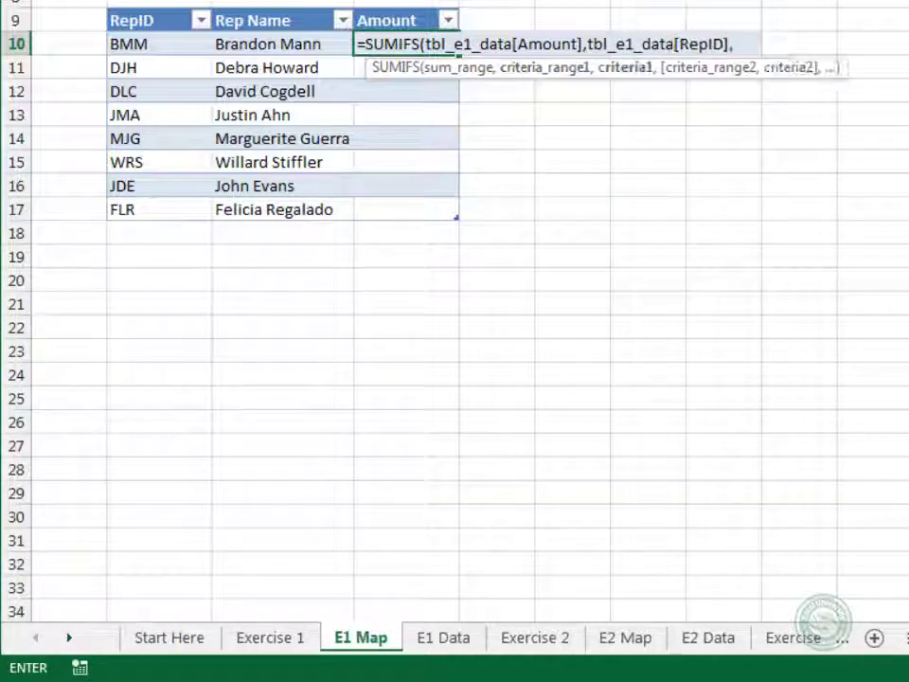
key("Left")
key("Left")
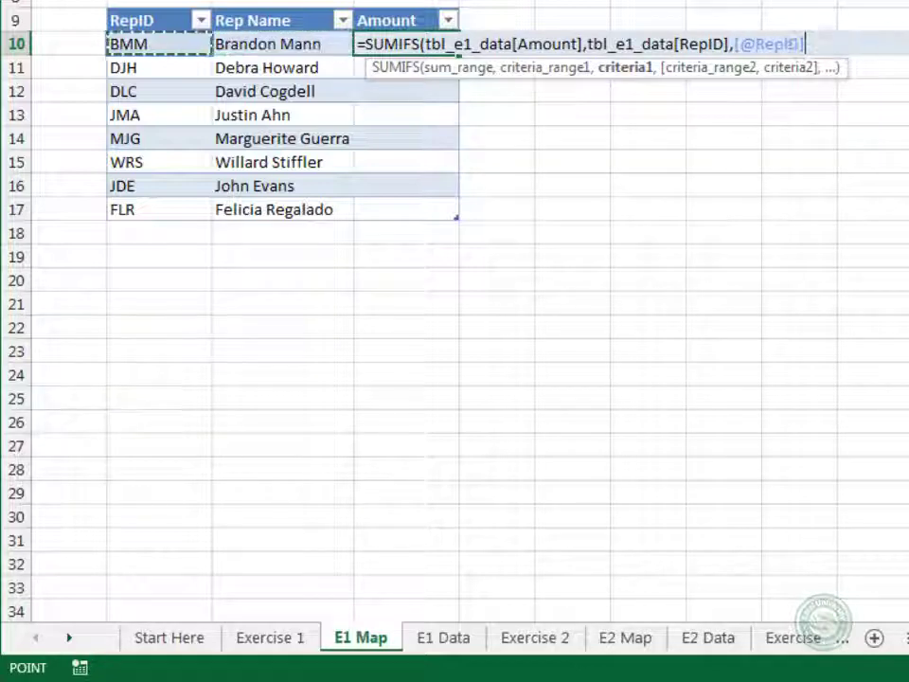
type(")")
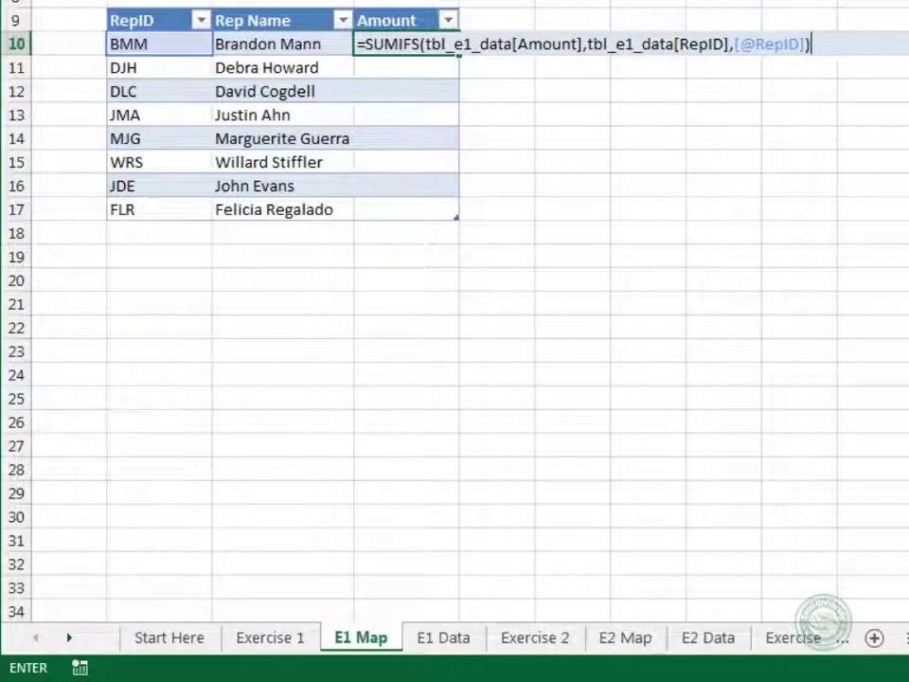
key("Return")
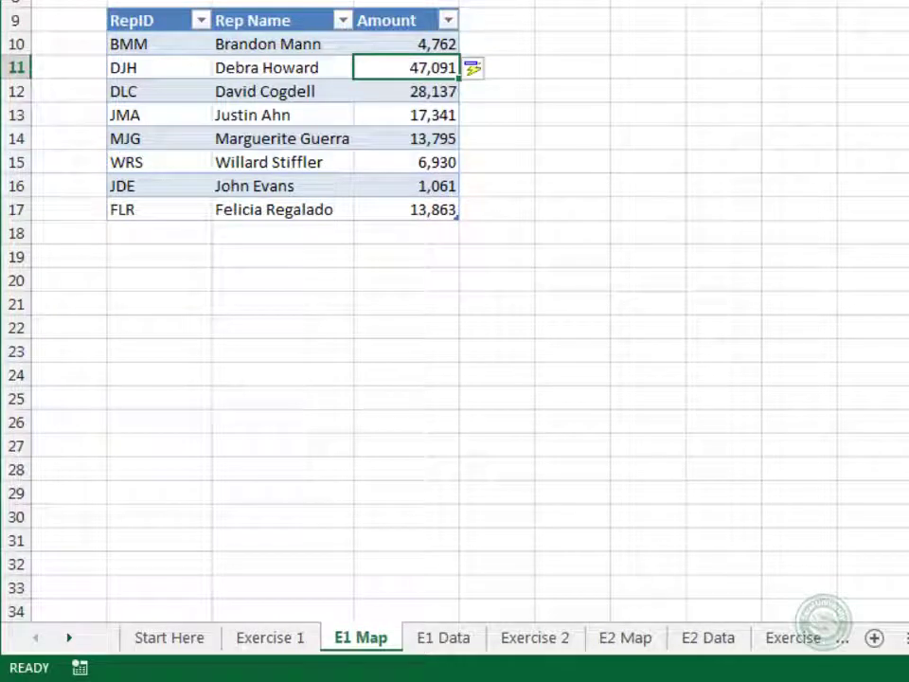
- In cell C12 of the Exercise 1 report, start a SUMIFS formula with tbl_e1_map[Amount] as the sum range
key("ctrl+Page_Up")
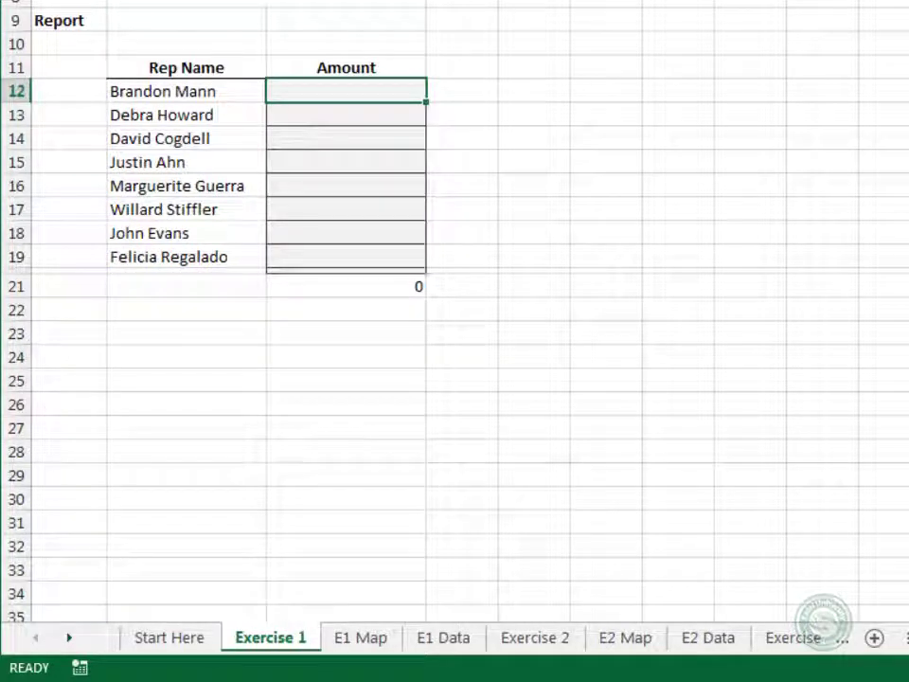
type("=su")
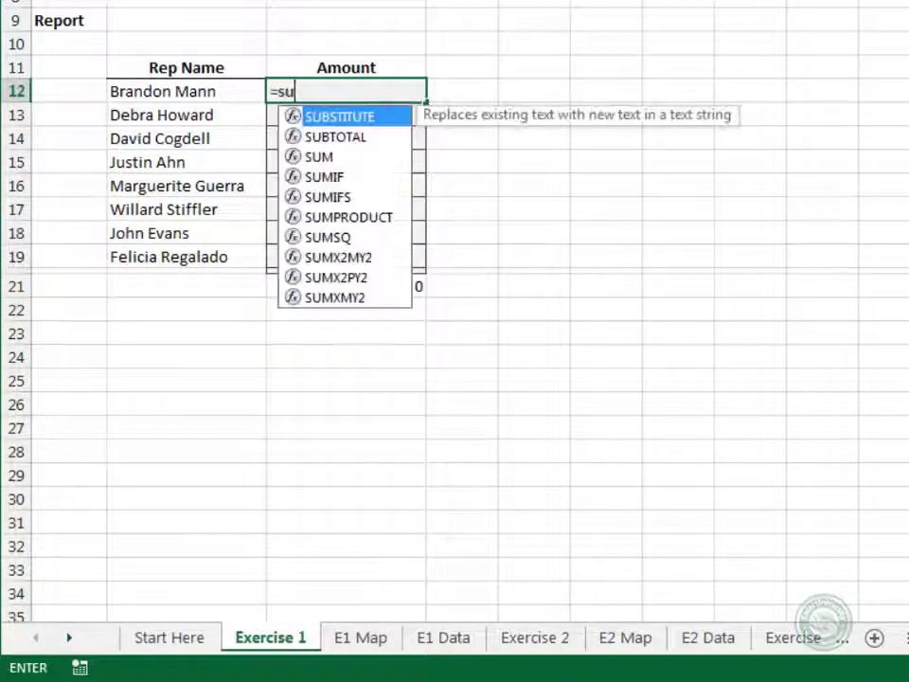
type("mifs")
key("Tab")
type("tbl")
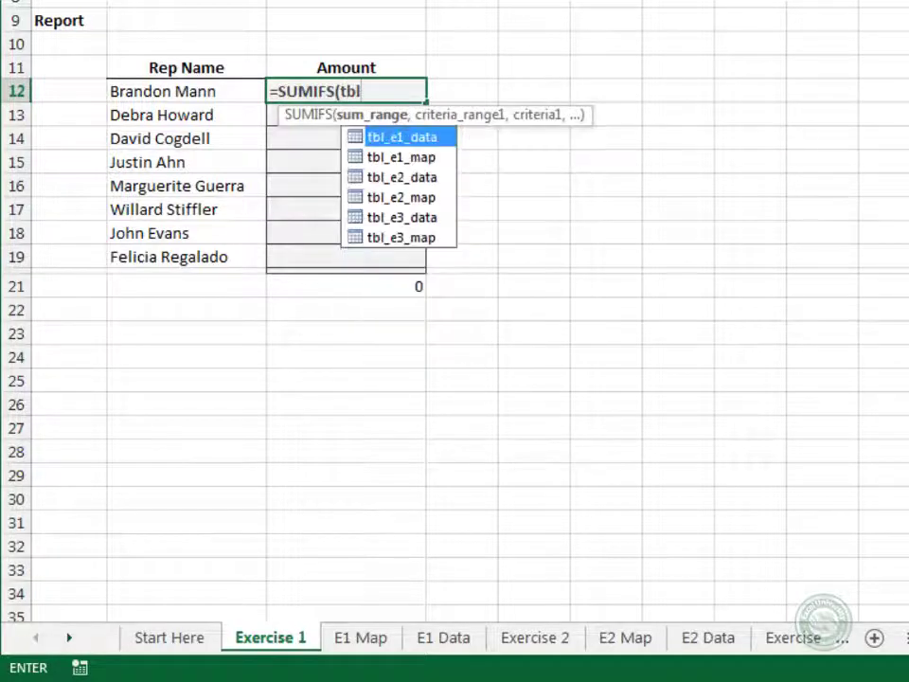
key("Down")
key("Tab")
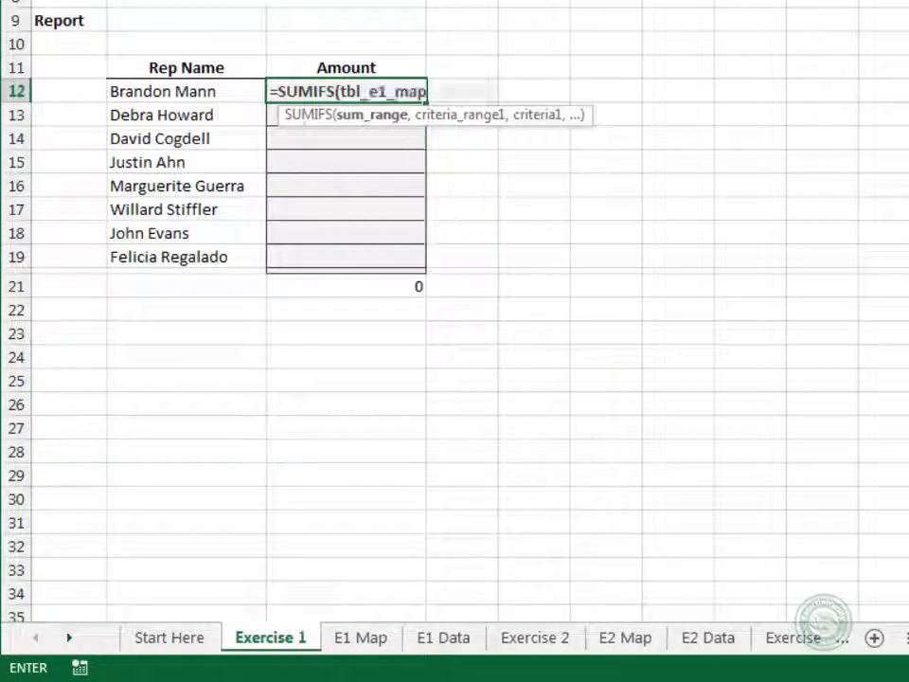
type("[")
key("Down")
key("Down")
key("Tab")
type("]")
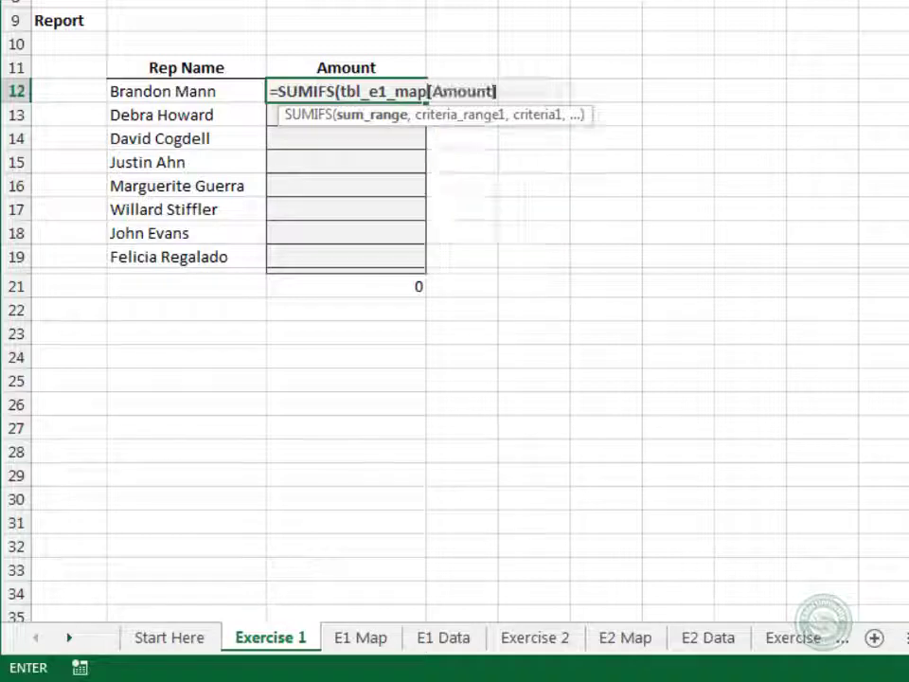
- Complete the C12 SUMIFS formula with tbl_e1_map[Rep Name] as the criteria range and B12 as the criterion
type(",tbl")
key("Down")
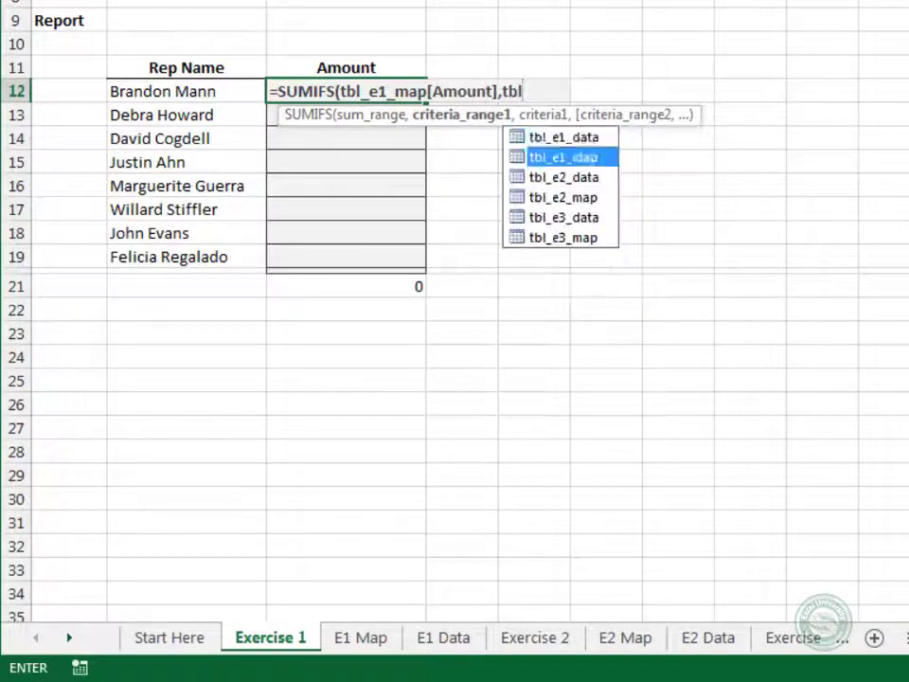
key("Tab")
type("[")
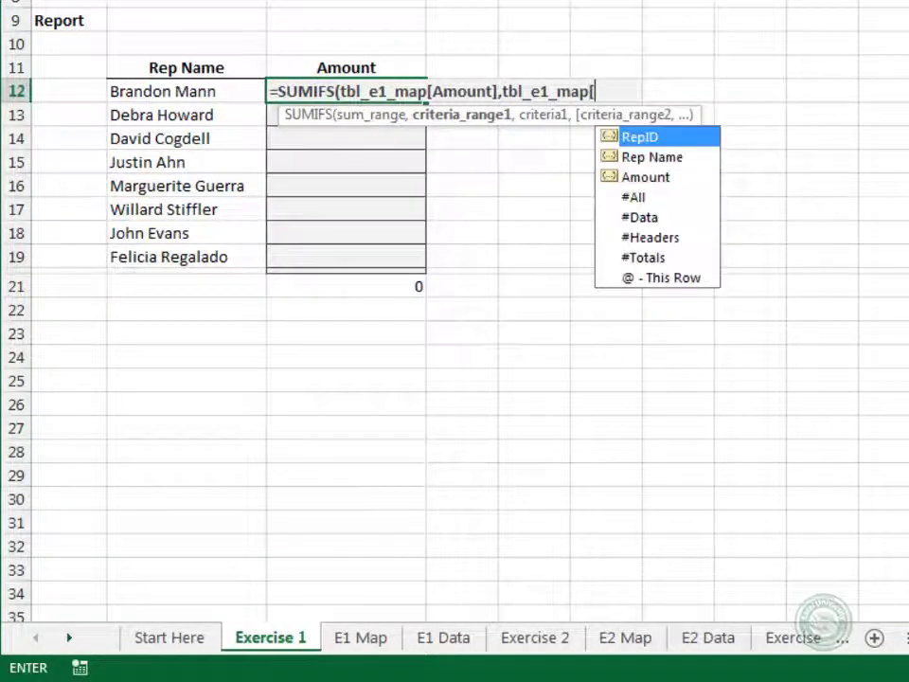
key("Down")
key("Tab")
type("],")
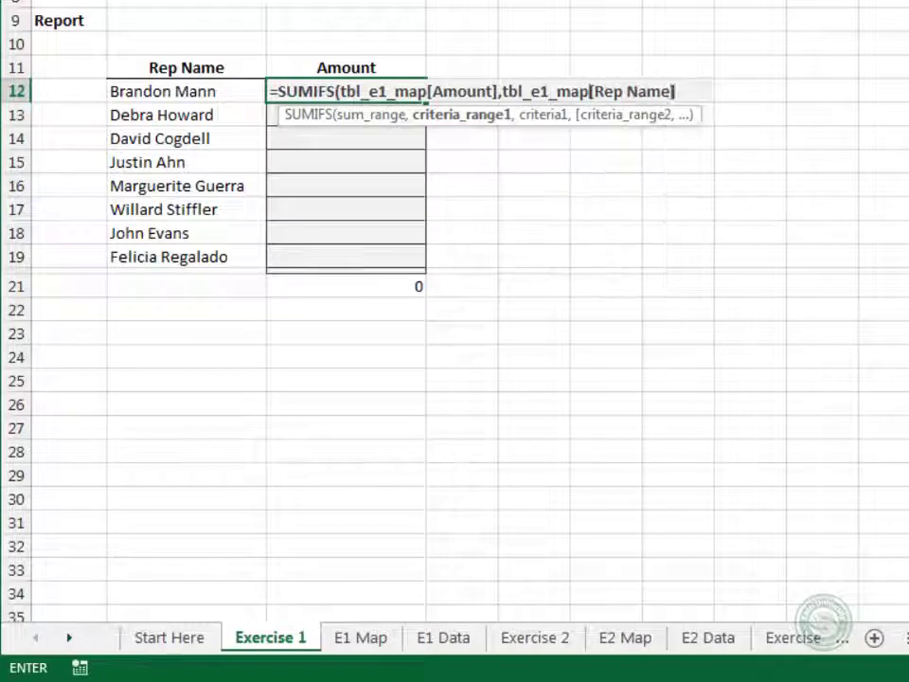
key("Left")
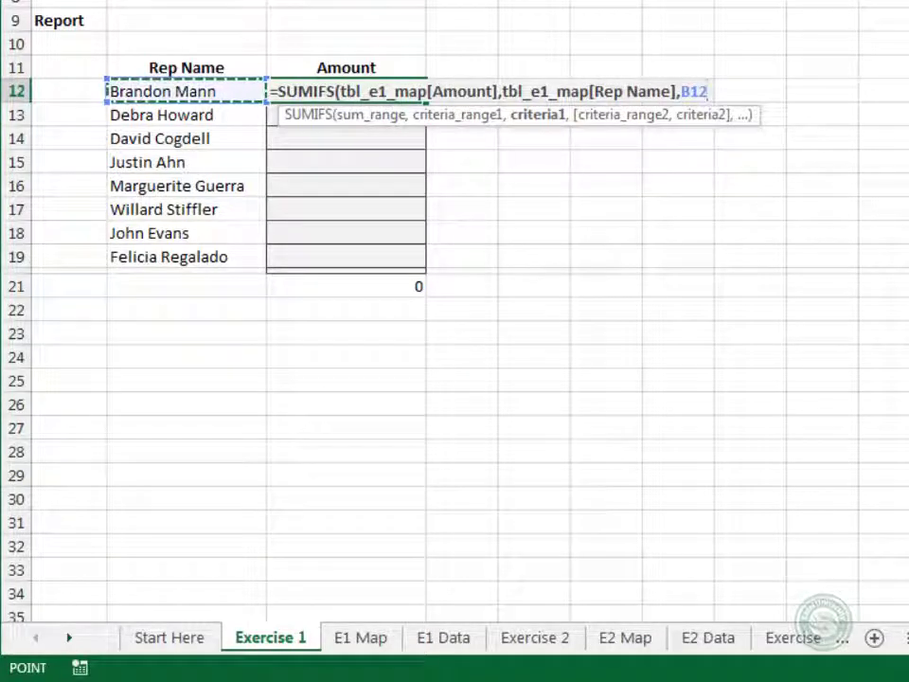
type(")")
key("Return")
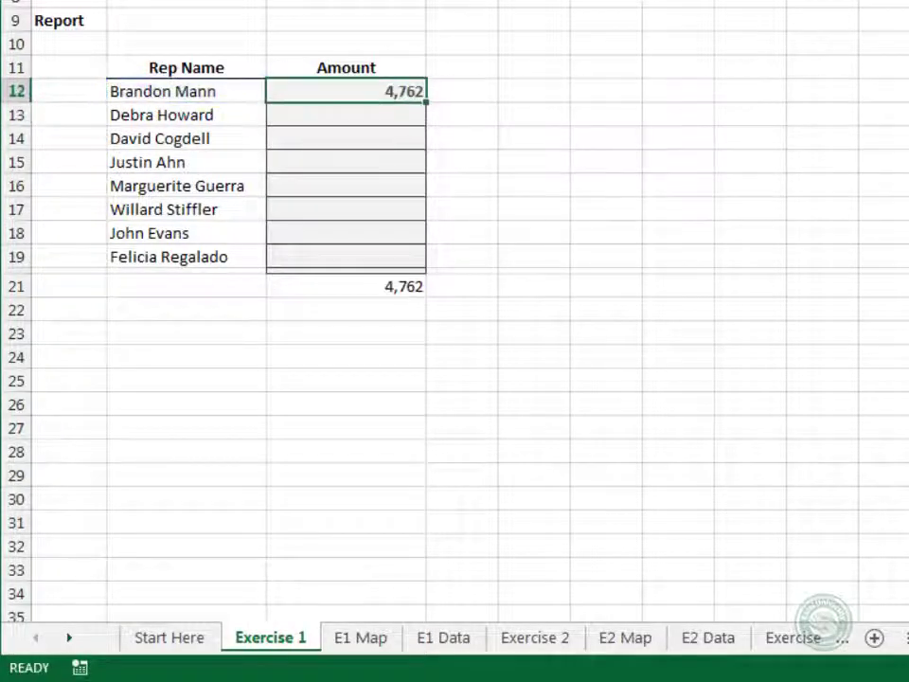
- Fill the C12 formula down through C19 for the remaining reps in the report
key("shift+Down")
key("shift+Down")
key("shift+Down")
key("shift+Down")
key("shift+Down")
key("shift+Down")
key("shift+Down")
key("shift+Up")
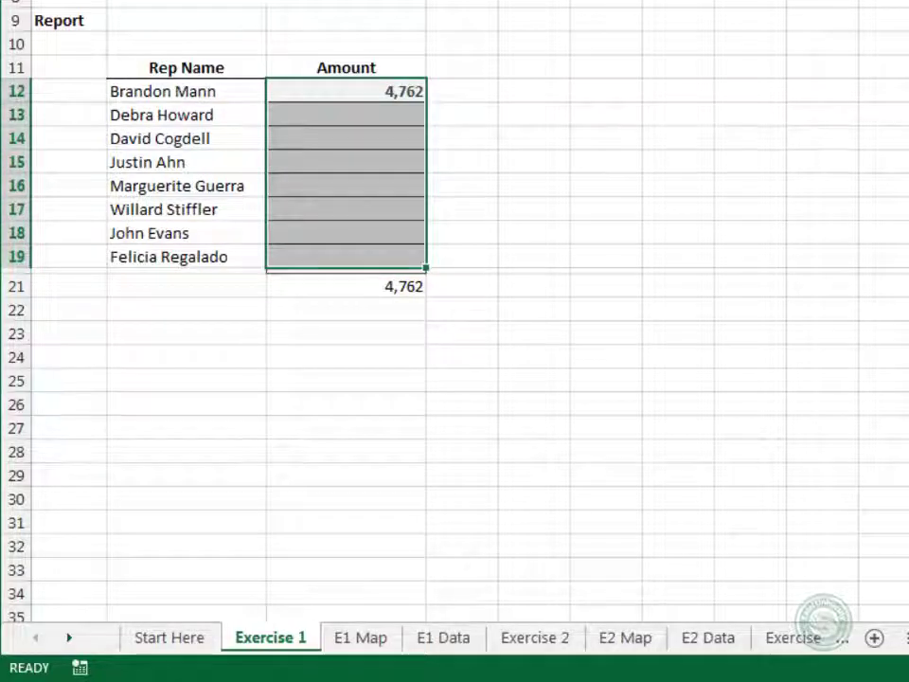
key("ctrl+d")
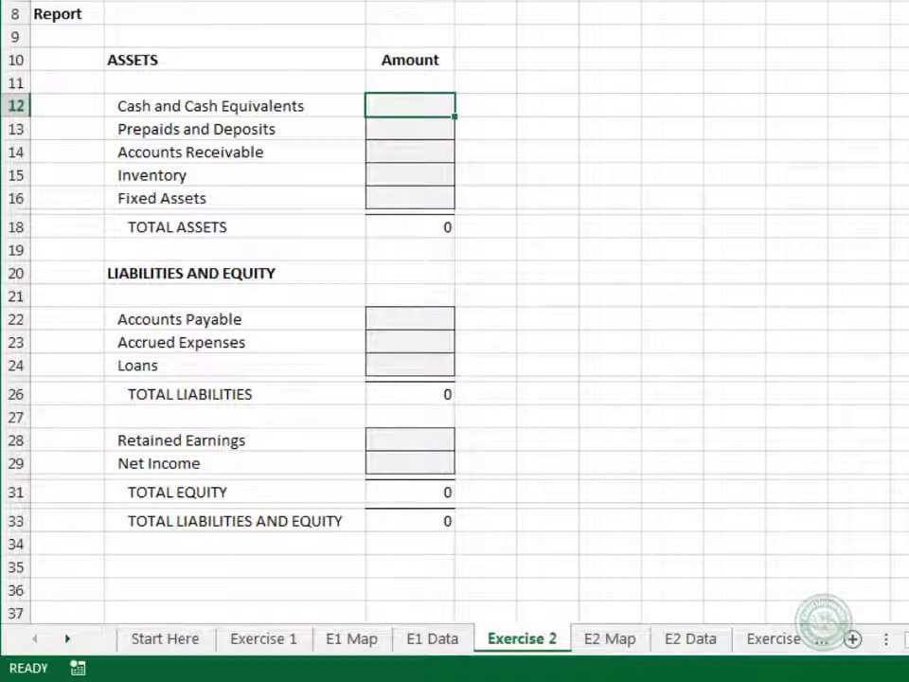
- Review the E2 Data and E2 Map tables against the Exercise 2 balance sheet report lines
key("ctrl+Page_Down")
key("ctrl+Page_Down")
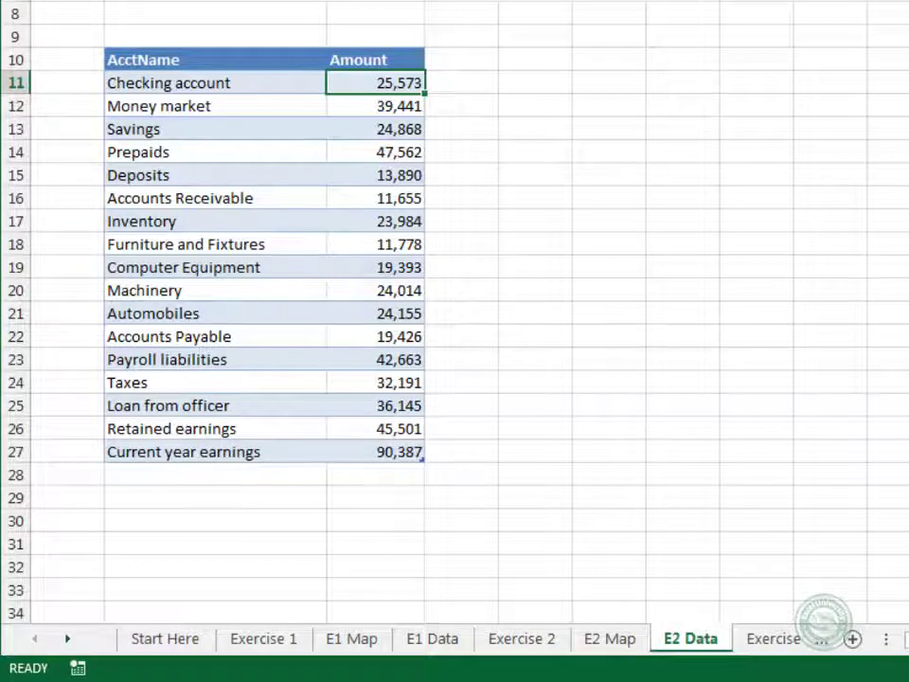
key("ctrl+Page_Up")
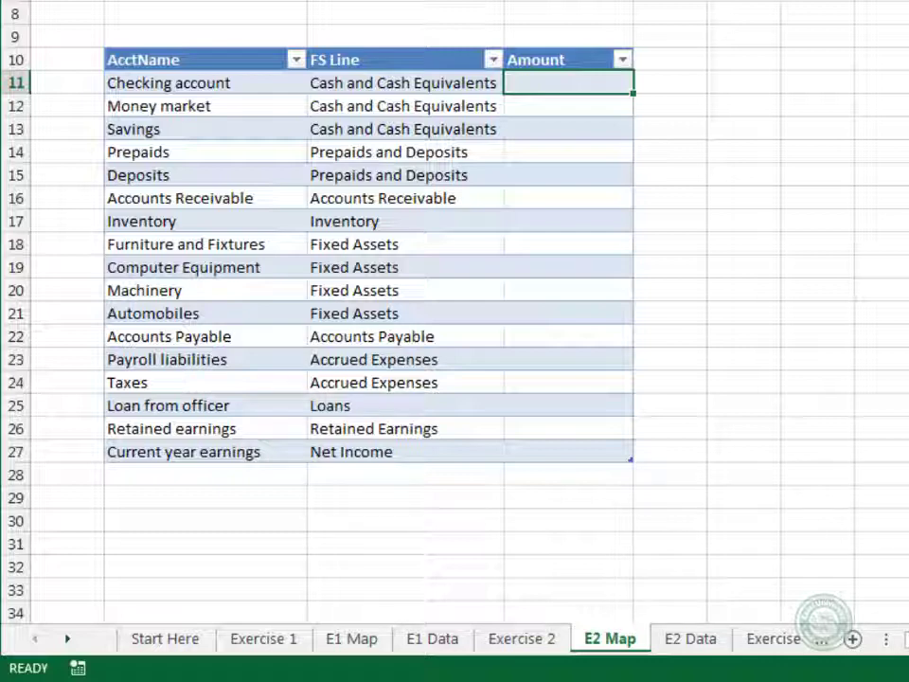
key("ctrl+Page_Up")
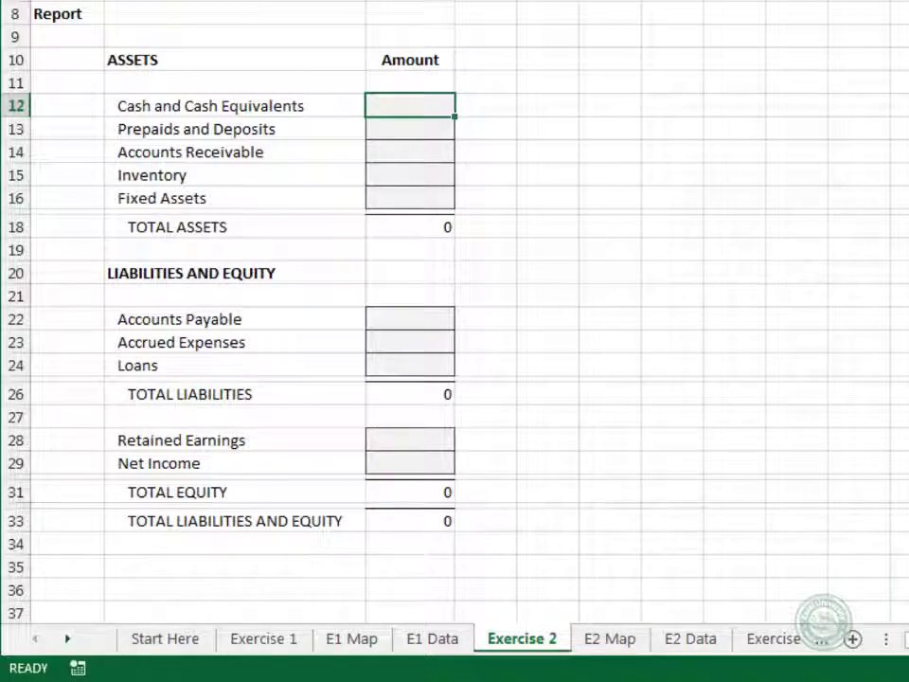
- In the first Amount cell of the E2 Map table, start a SUMIFS formula with tbl_e2_data[Amount] as the sum range
key("ctrl+Page_Down")
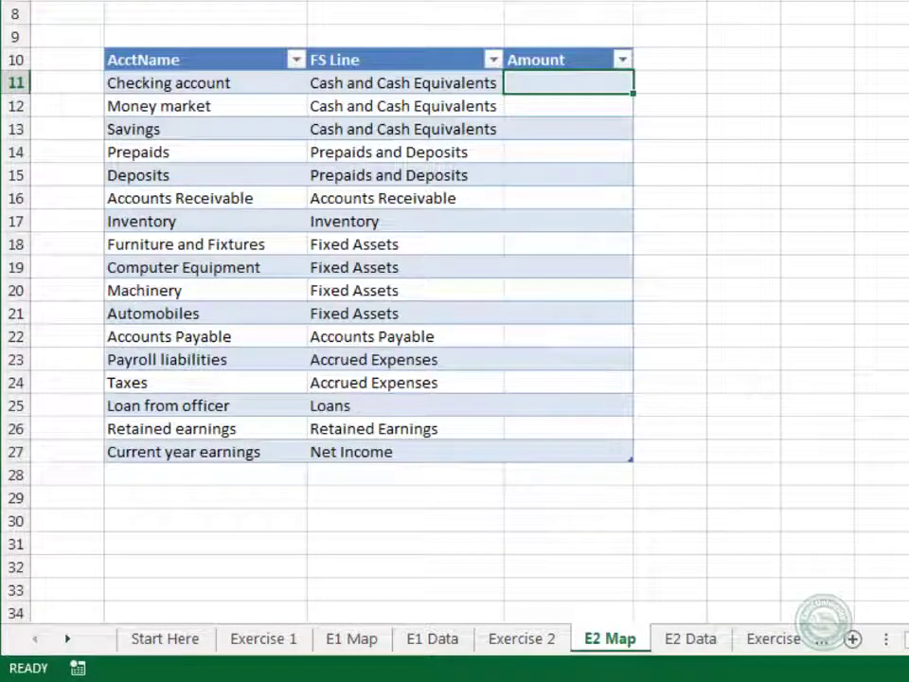
type("=sumif")
key("Down")
key("Tab")
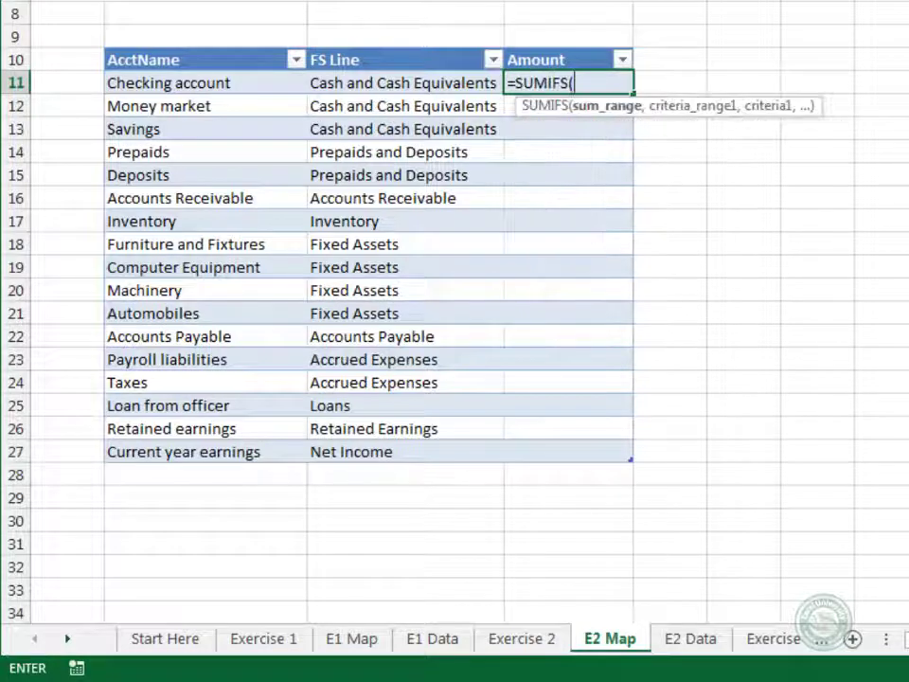
type("tbl")
key("Down")
key("Down")
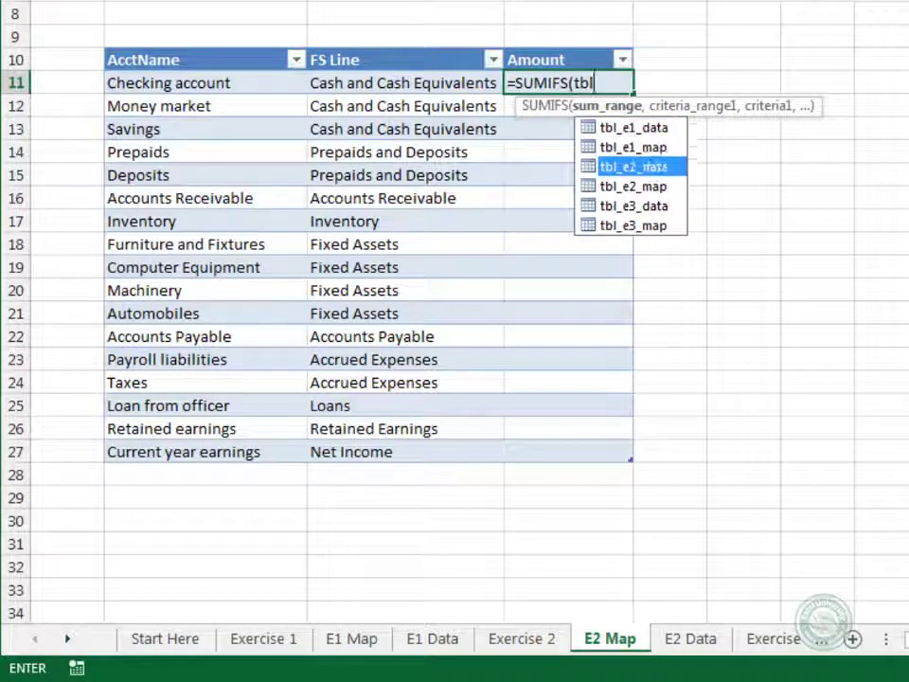
key("Tab")
type("[")
key("Down")
key("Tab")
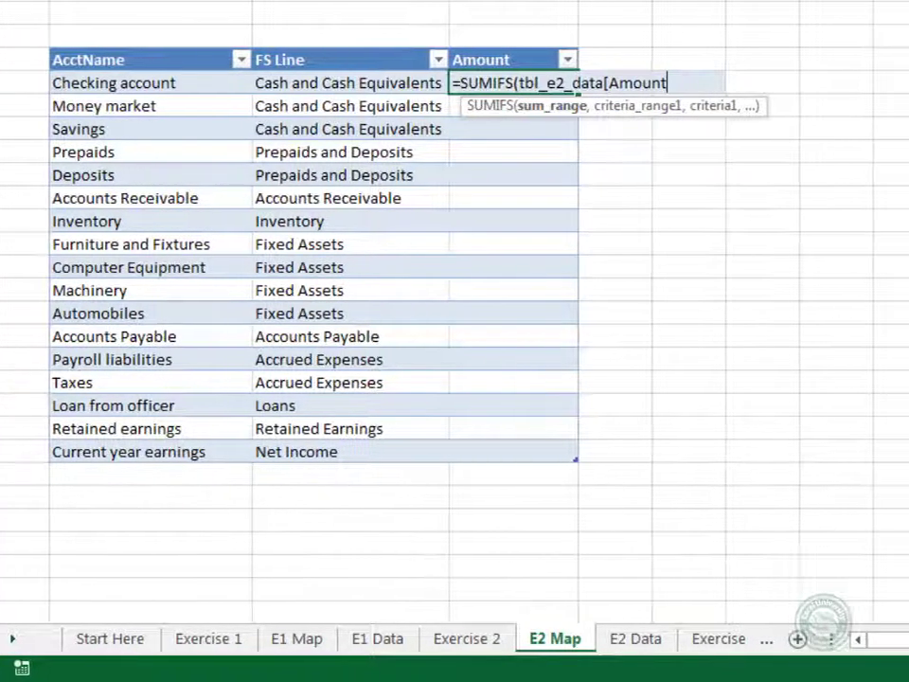
type("],tbl")
key("Down")
key("Down")
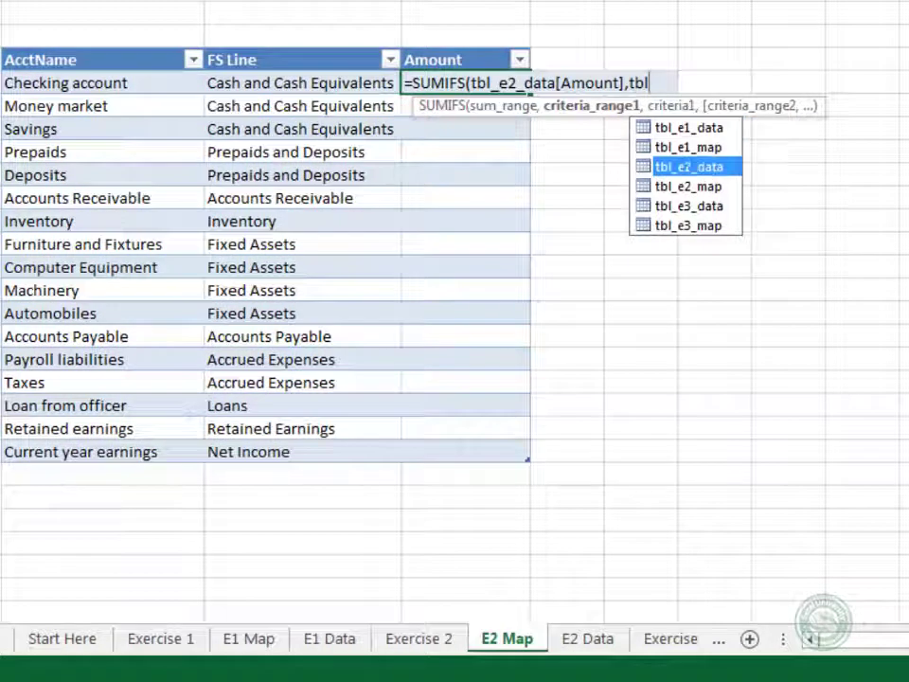
key("Tab")
type("[")
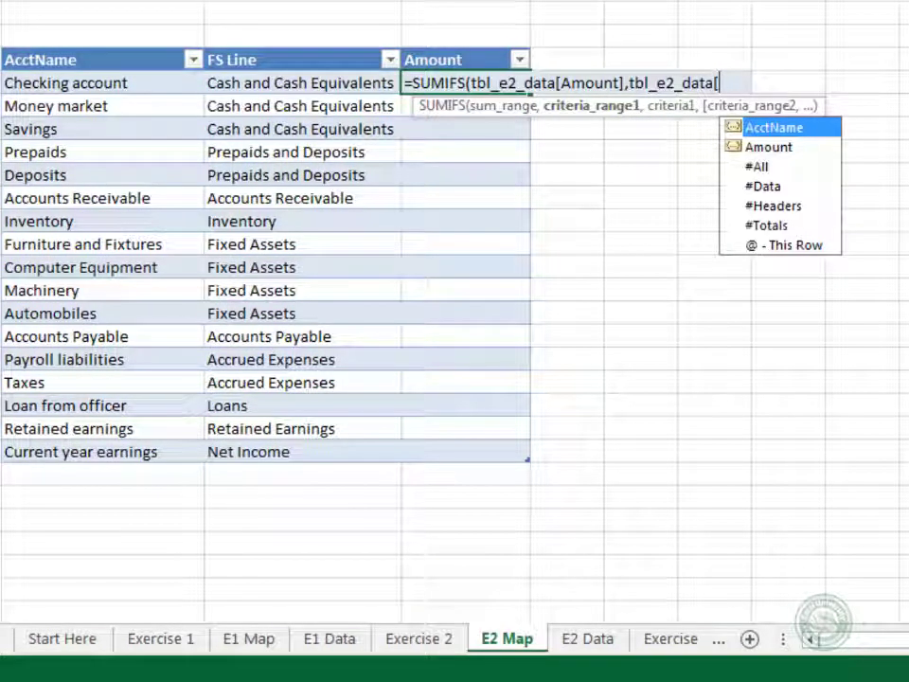
key("Tab")
type("],")
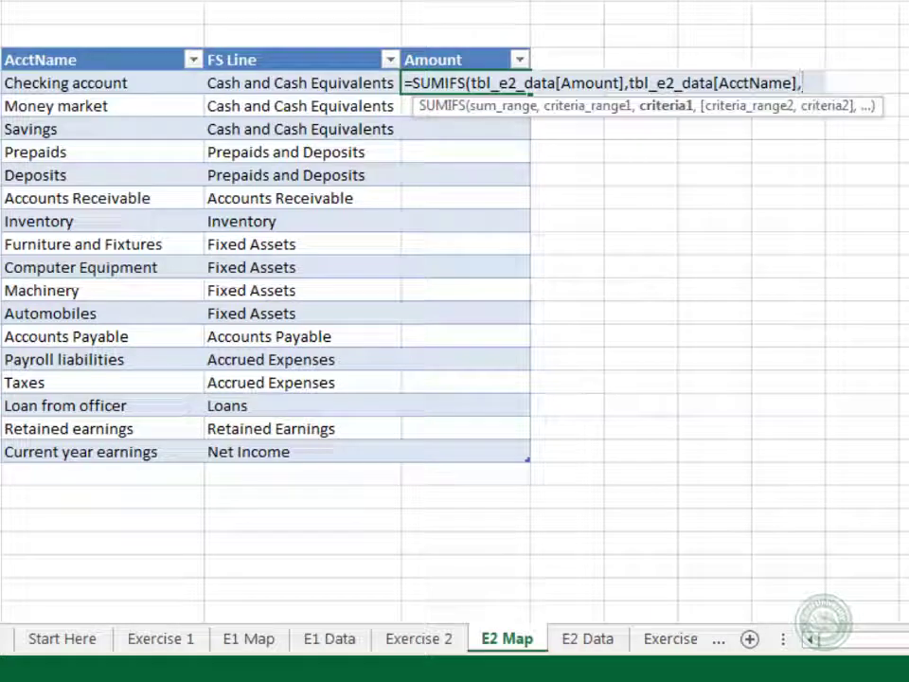
key("Left")
key("Left")
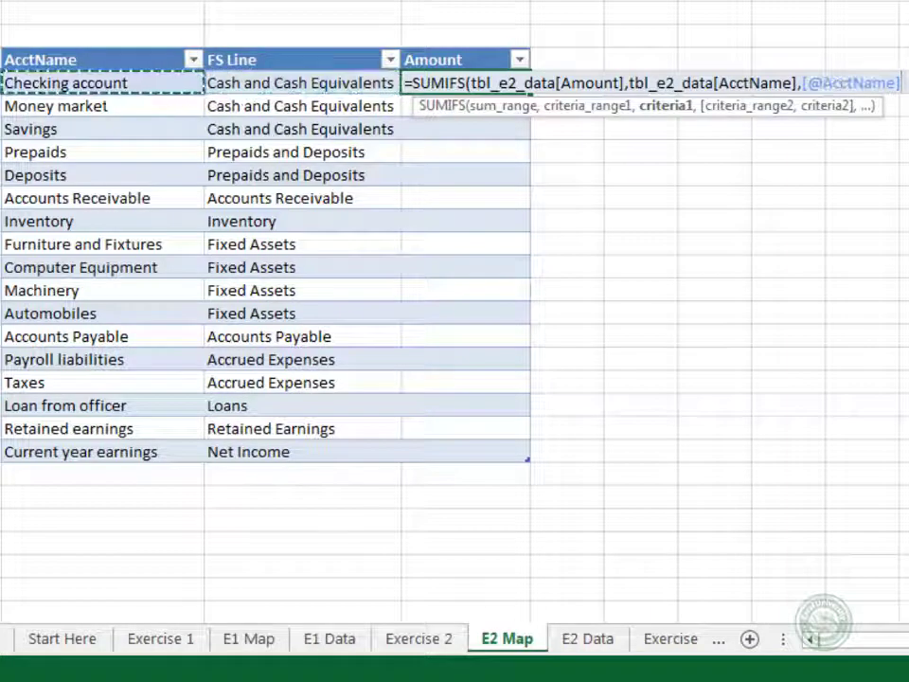
type(")")
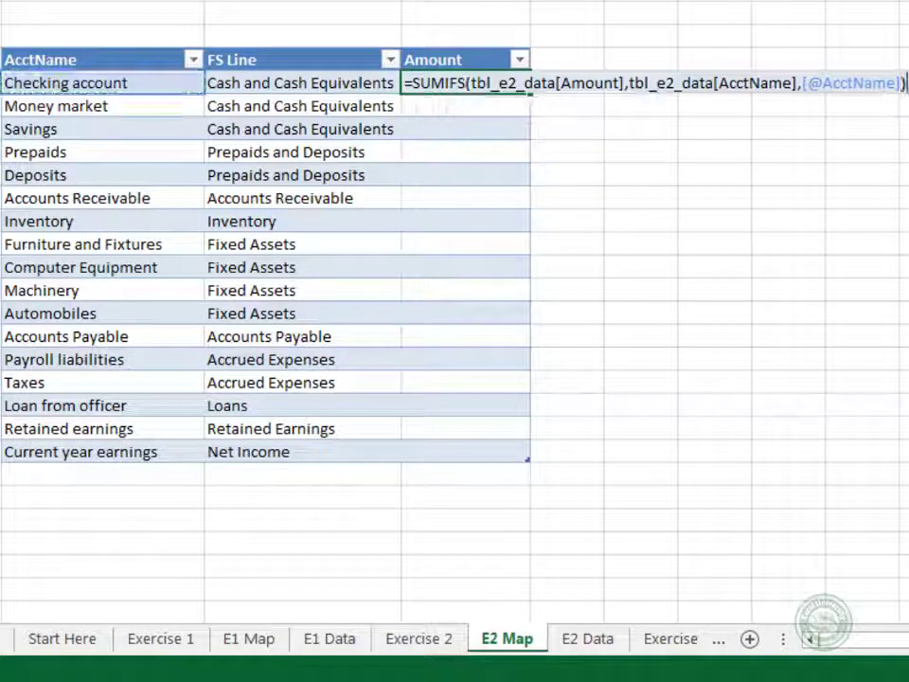
key("Return")
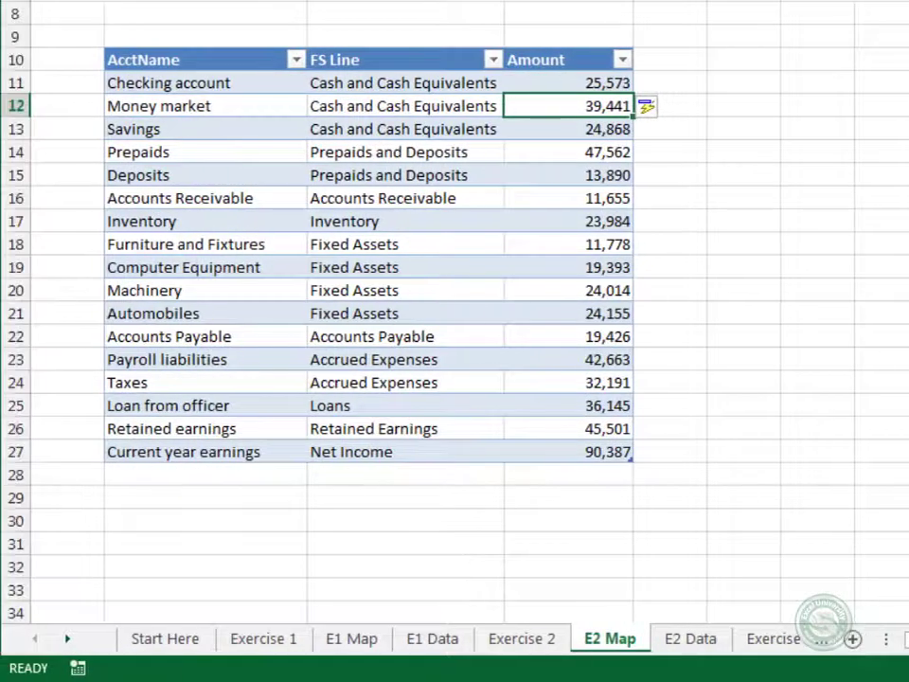
- In the Cash and Cash Equivalents amount cell of Exercise 2, start a SUMIFS formula with tbl_e2_map[Amount] as the sum range
key("ctrl+Page_Up")
type("=sumif")
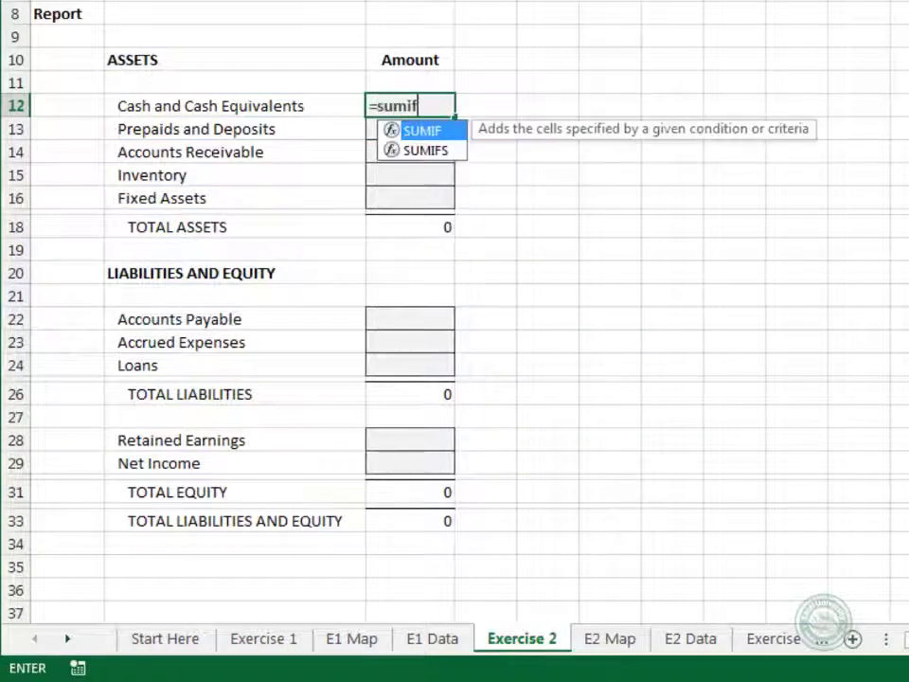
key("Down")
key("Tab")
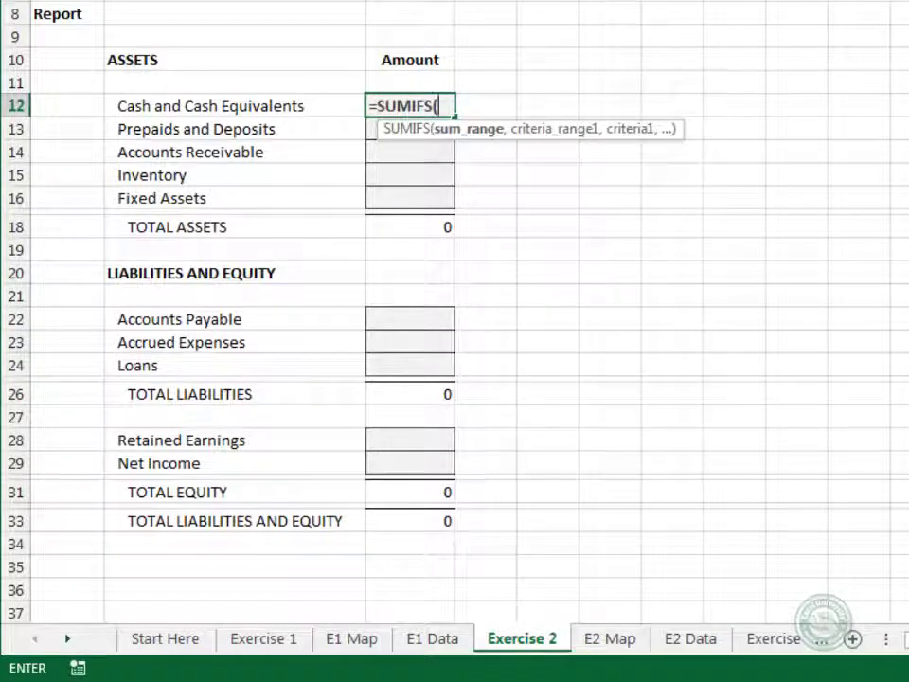
type("tbl")
key("Down")
key("Down")
key("Down")
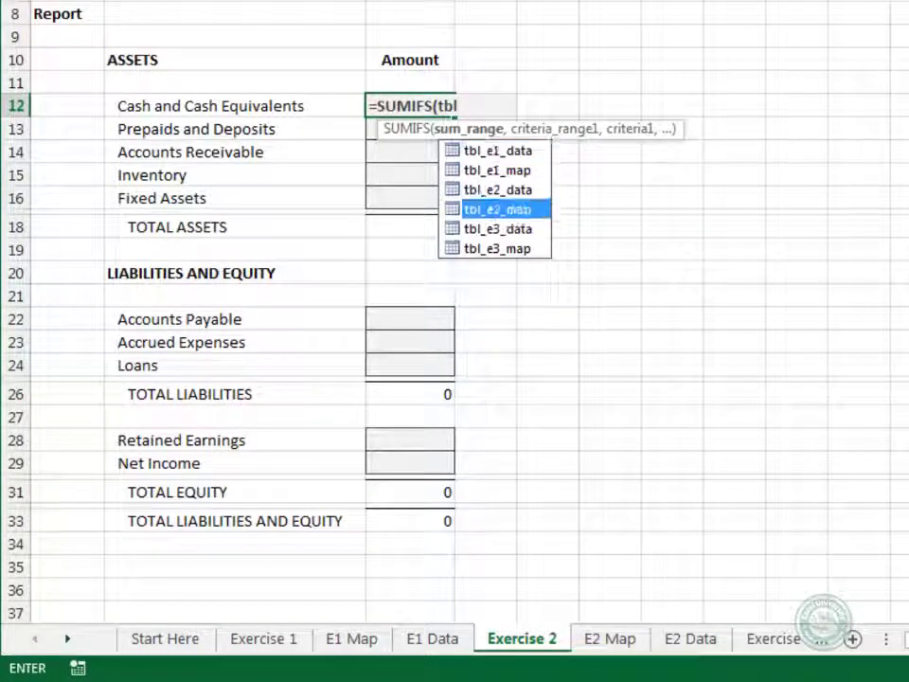
key("Tab")
type("[")
key("Down")
key("Down")
key("Tab")
type("],")
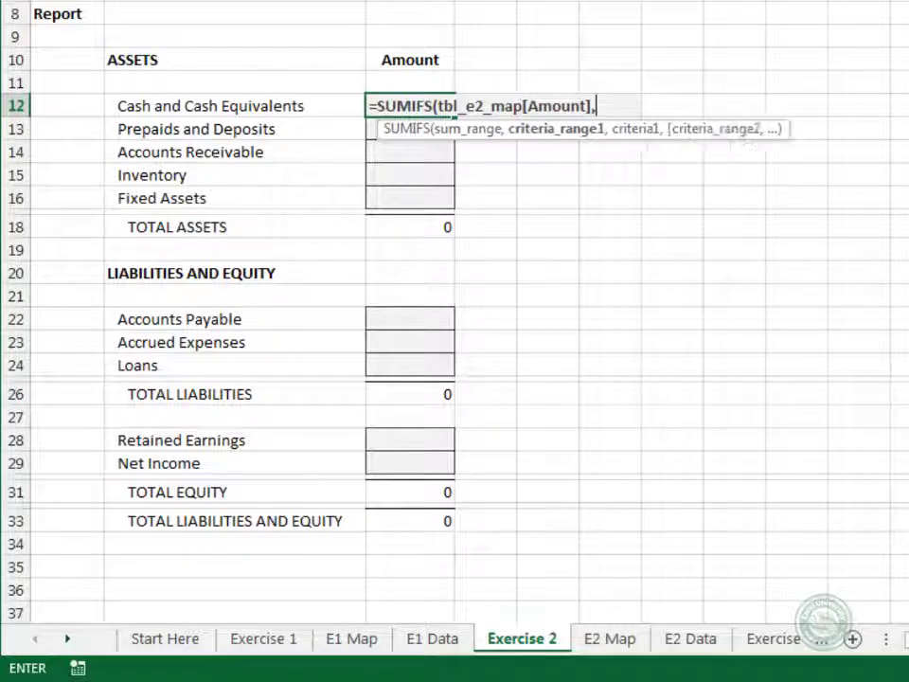
- Complete the Cash and Cash Equivalents formula with tbl_e2_map[FS Line] as the criteria range and B12 as the criterion
type("tbl")
key("Down")
key("Down")
key("Down")
key("Tab")
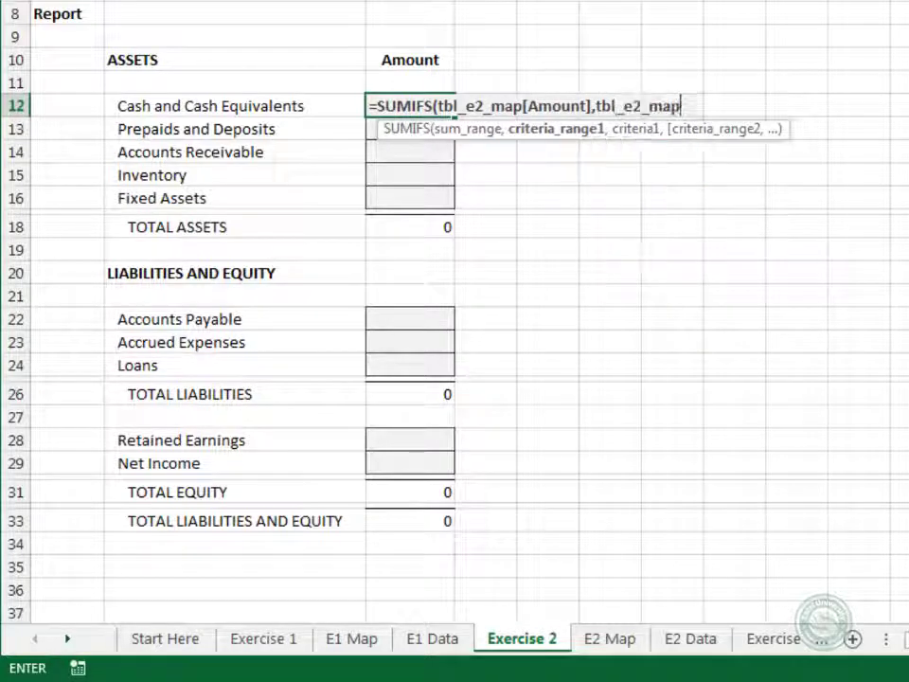
type("[")
key("Down")
key("Tab")
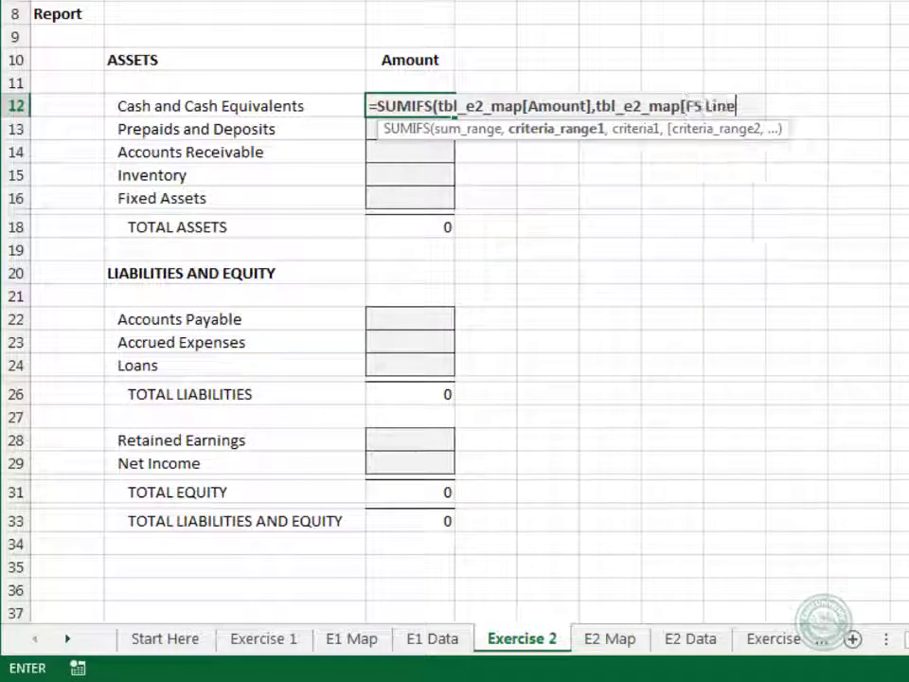
type("],")
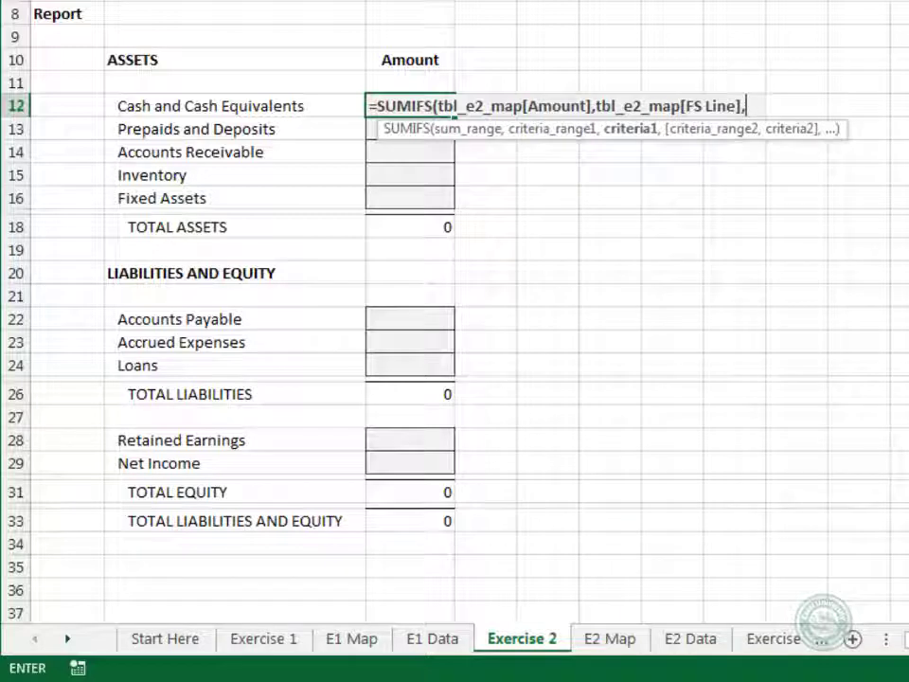
left_click(235, 106)
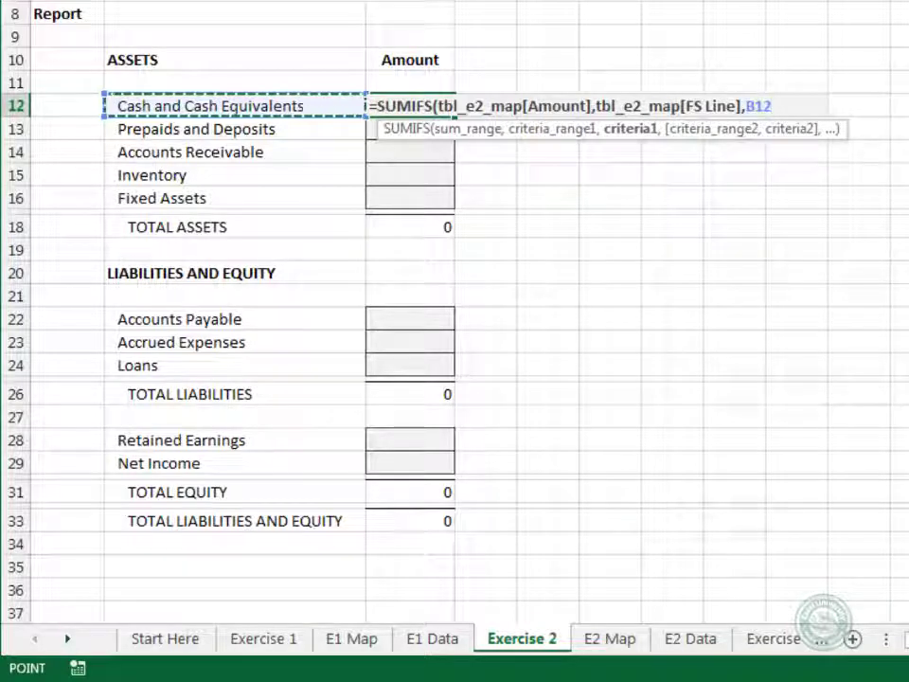
key("Return")
- Copy the Cash and Cash Equivalents formula into the amount cells from Prepaids and Deposits through Fixed Assets
key("Up")
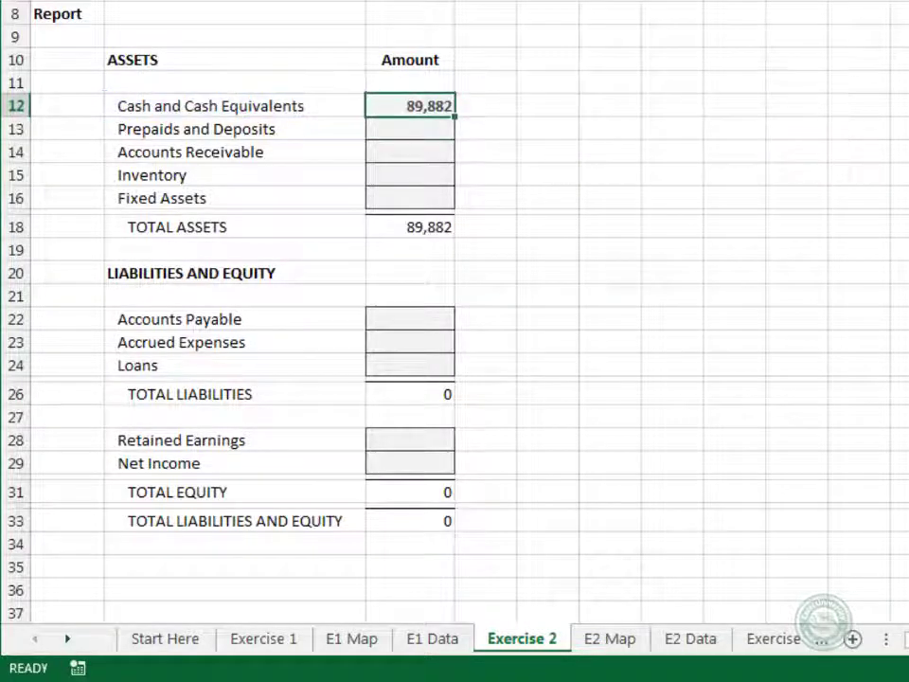
key("ctrl+c")
key("Down")
key("shift+Down")
key("shift+Down")
key("shift+Down")
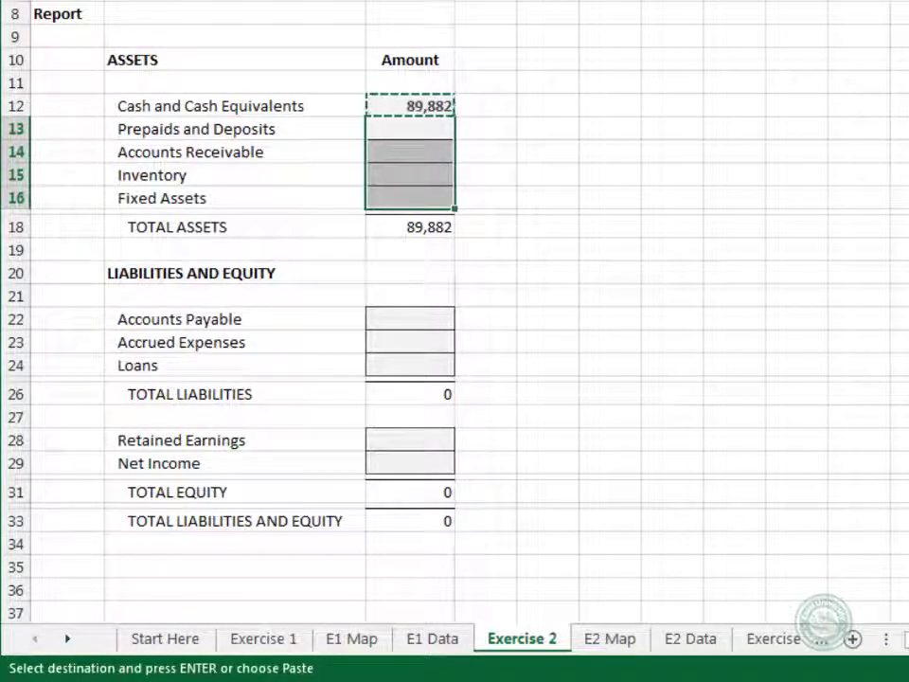
key("ctrl+v")
- Paste the copied formula into the Accounts Payable, Accrued Expenses and Loans amount cells
key("Down")
key("Down")
key("Down")
key("Down")
key("Down")
key("Down")
key("Down")
key("Down")
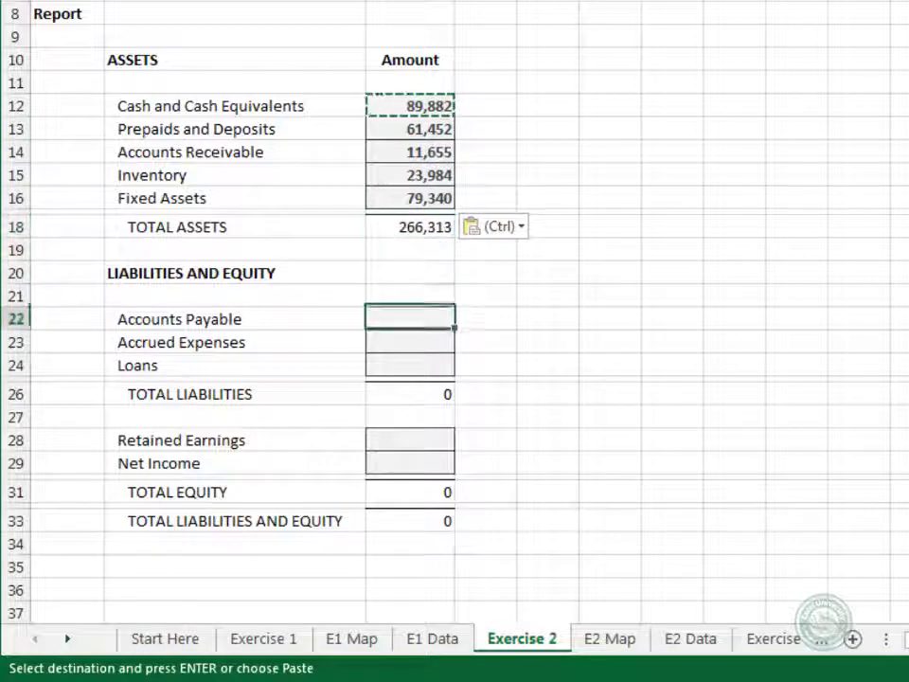
key("shift+Down")
key("shift+Down")
key("ctrl+v")
- Paste the copied formula into the Retained Earnings and Net Income amount cells
key("Down")
key("Down")
key("Down")
key("Down")
key("Down")
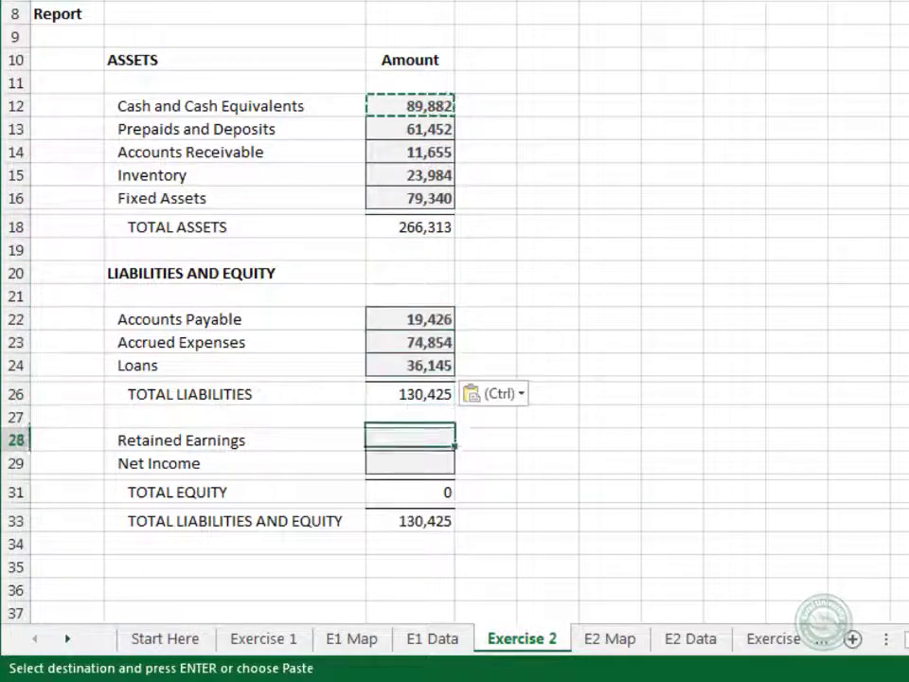
key("shift+Down")
key("ctrl+v")
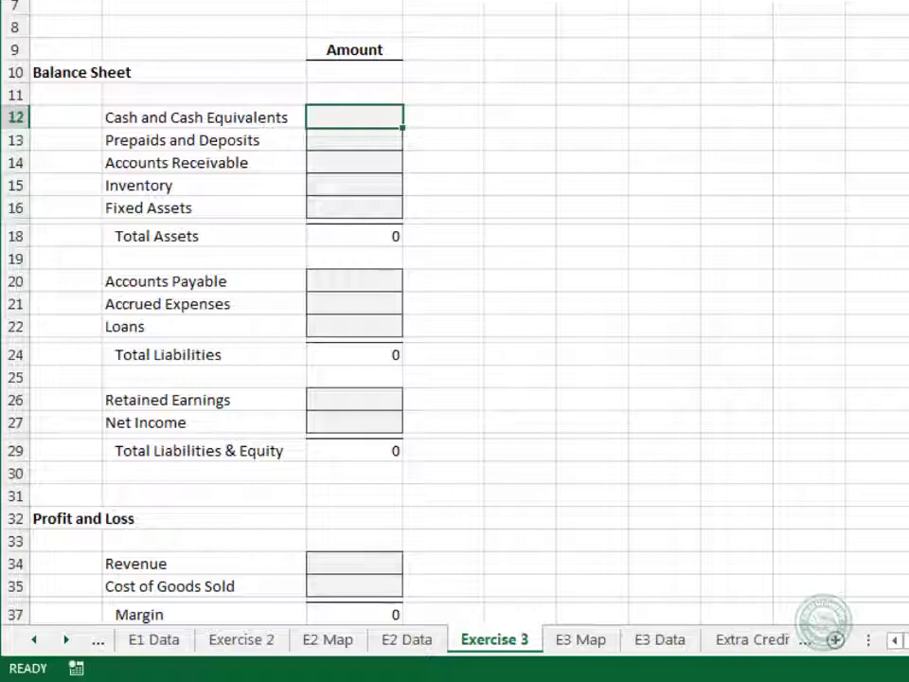
- In the first Amount cell of the E3 Map table, start a SUMIFS formula with tbl_e3_data[Amount] as the sum range
key("ctrl+Page_Down")
key("ctrl+Page_Down")
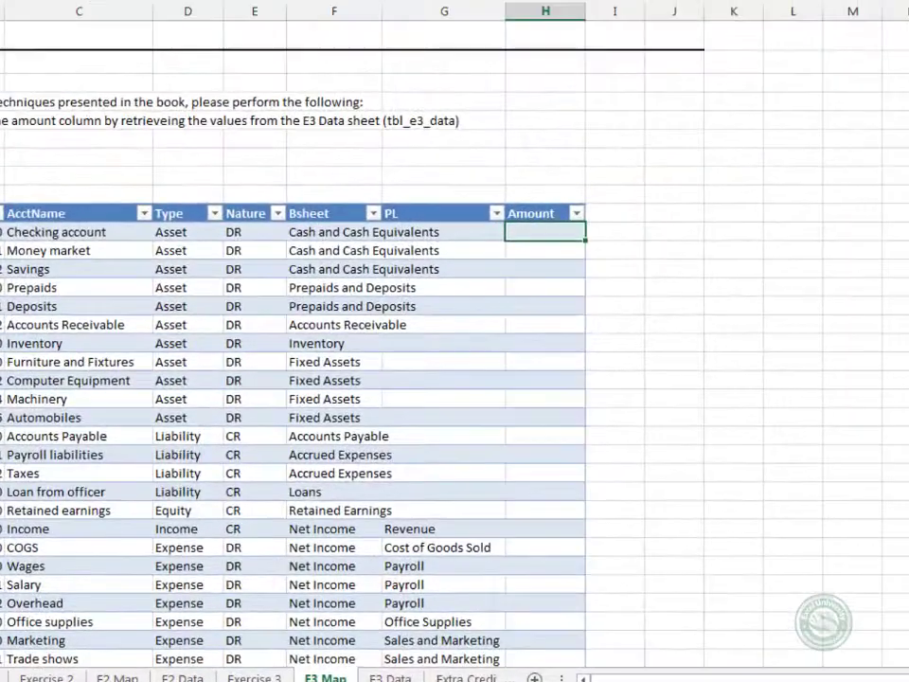
type("=sumifs")
key("Tab")
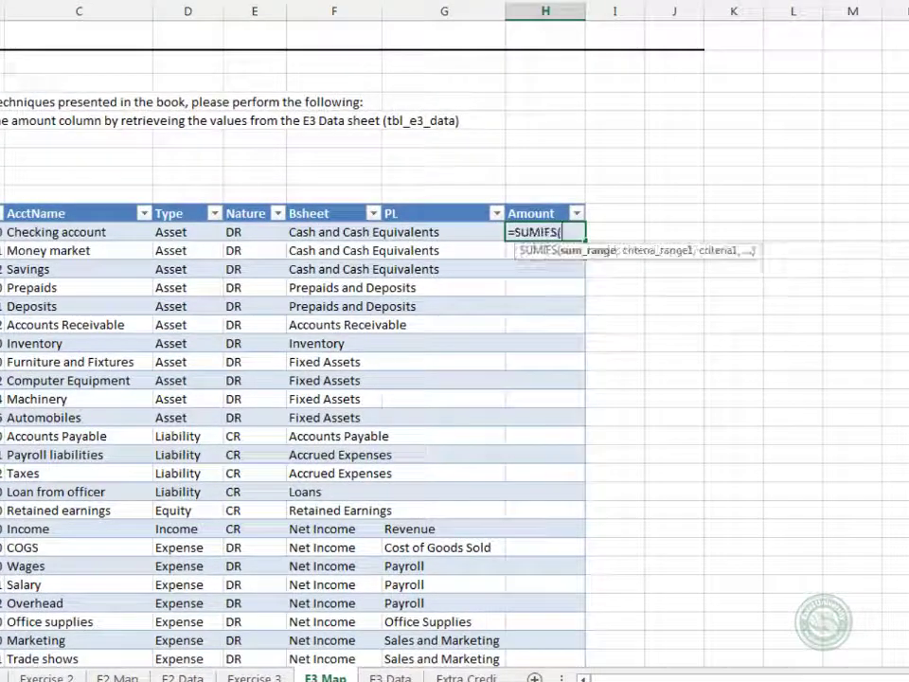
type("tbl")
key("Down")
key("Down")
key("Down")
key("Down")
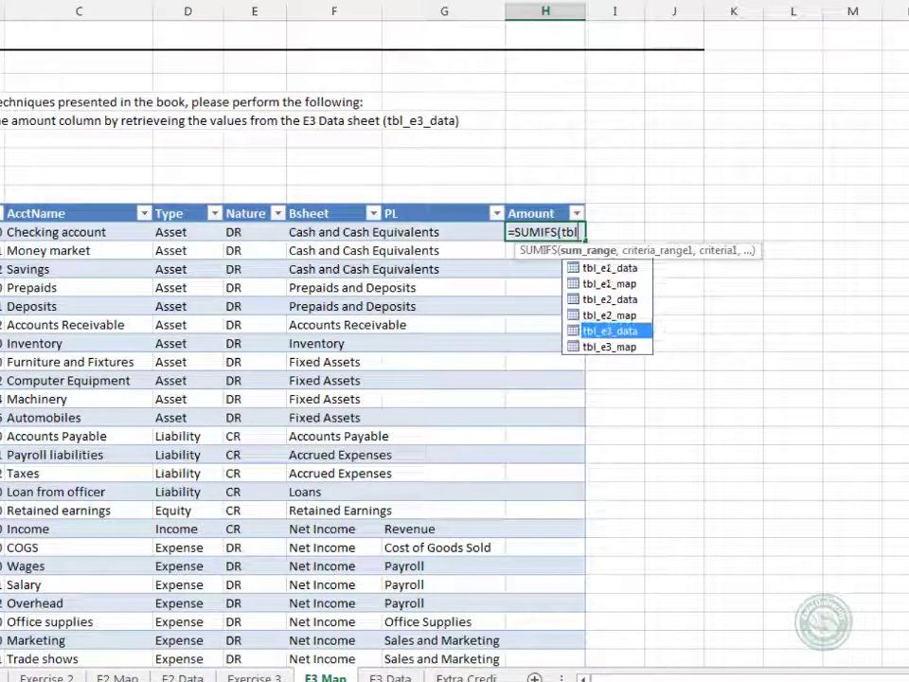
key("Tab")
type("[")
key("Down")
key("Tab")
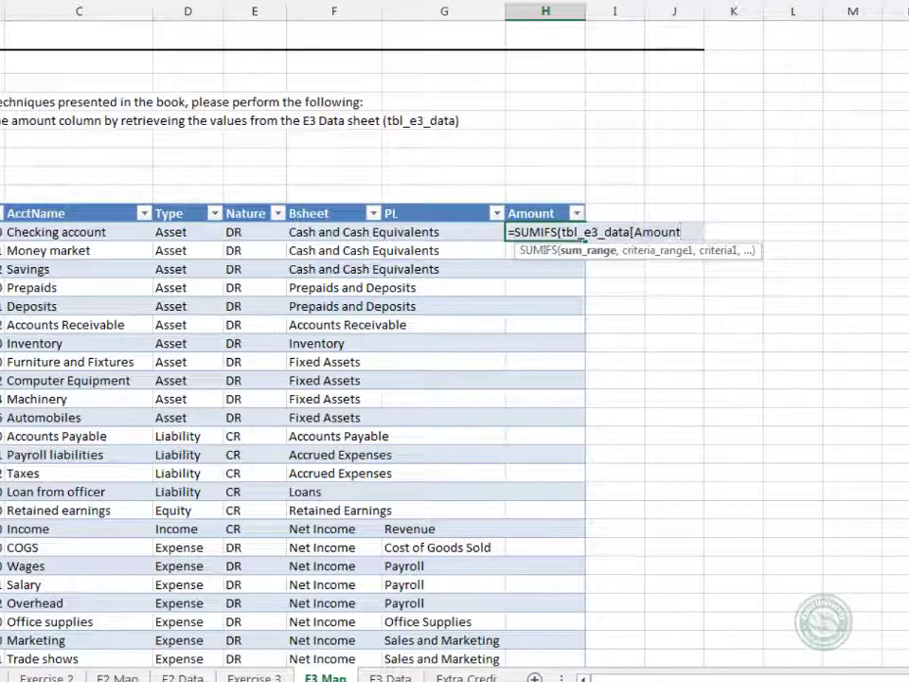
- Add tbl_e3_data[AcctName] as the criteria range of the E3 Map SUMIFS formula
type("],tbl")
key("Down")
key("Down")
key("Down")
key("Down")
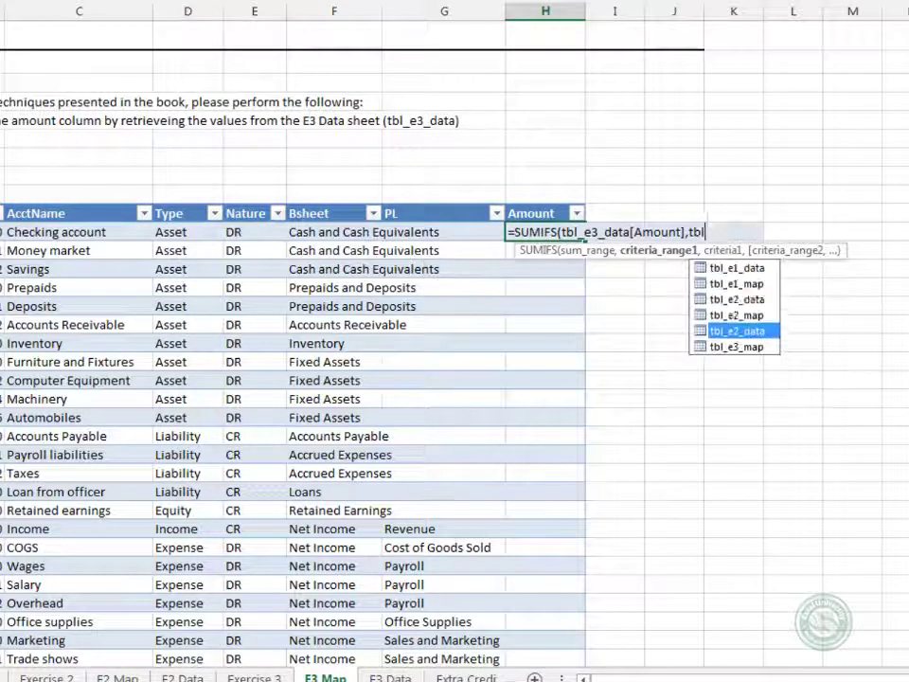
key("Tab")
type("[")
key("Tab")
type("]")
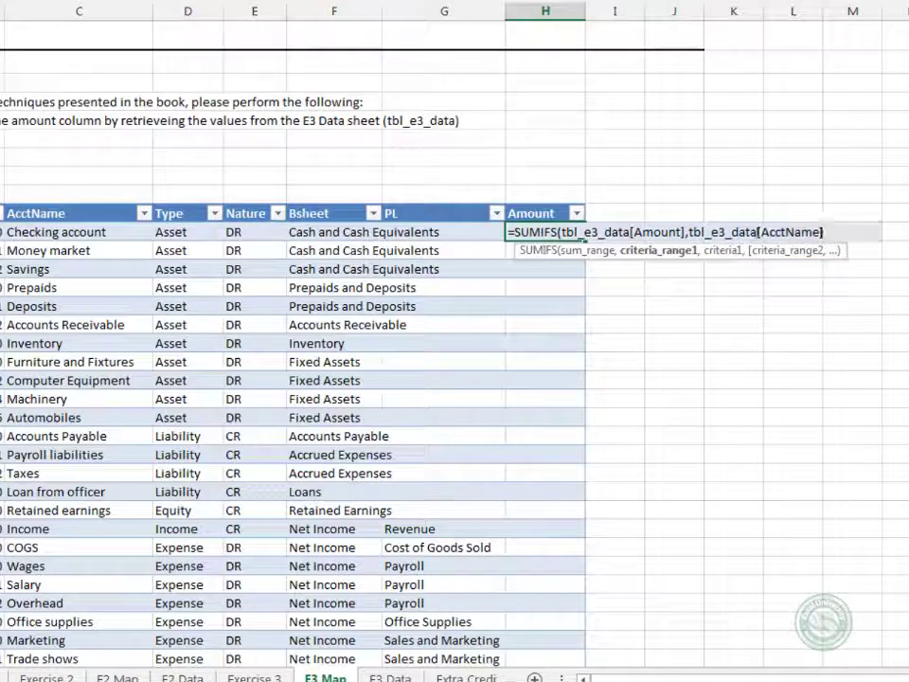
type(",")
key("Left")
key("Left")
key("Left")
key("Left")
key("Left")
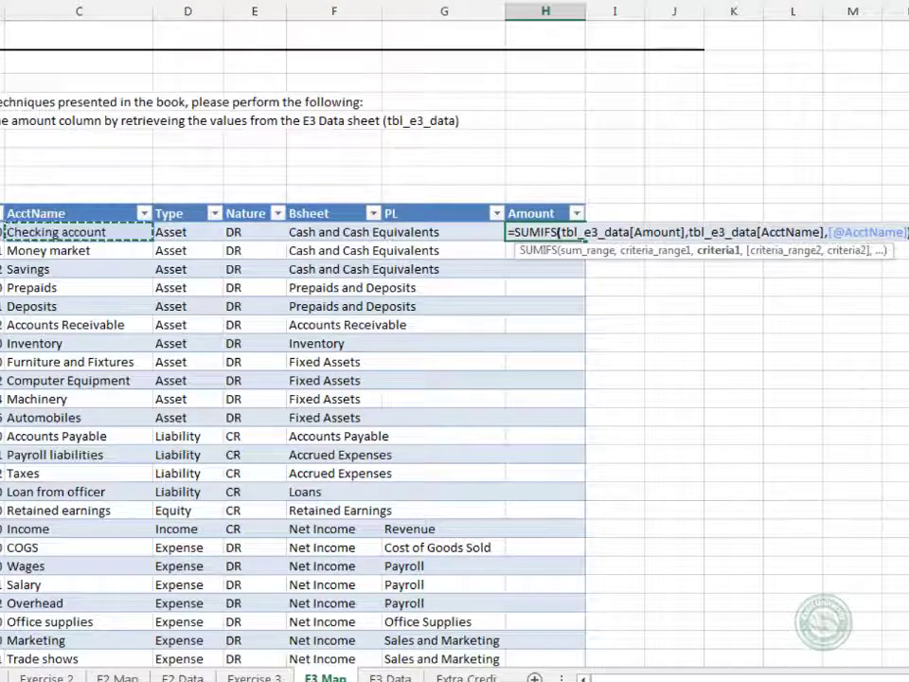
key("Return")
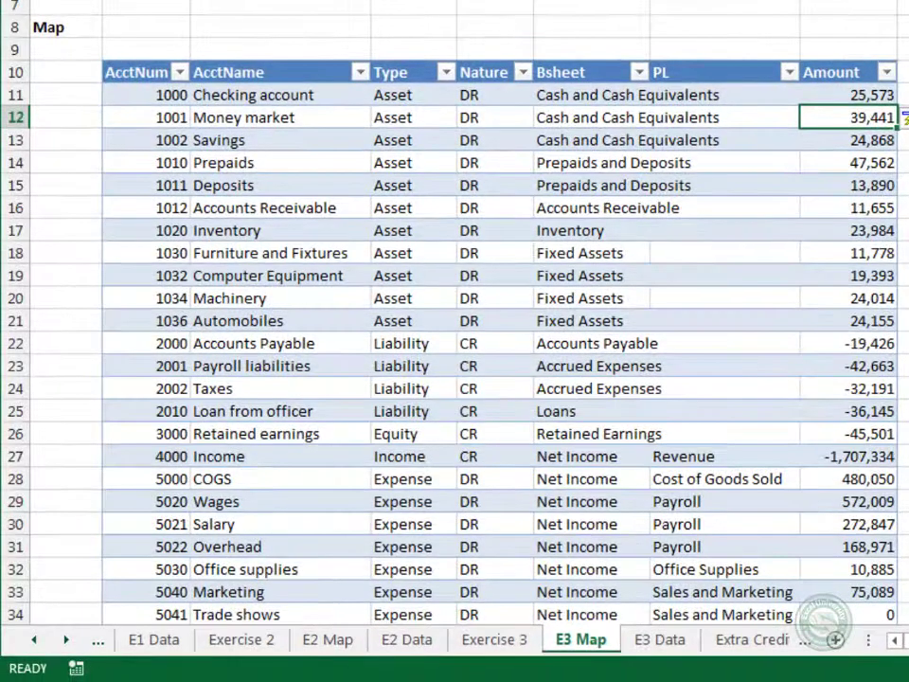
- In the Cash and Cash Equivalents amount cell of Exercise 3, start a SUMIFS formula with tbl_e3_map[Amount] as the sum range
key("ctrl+Page_Up")
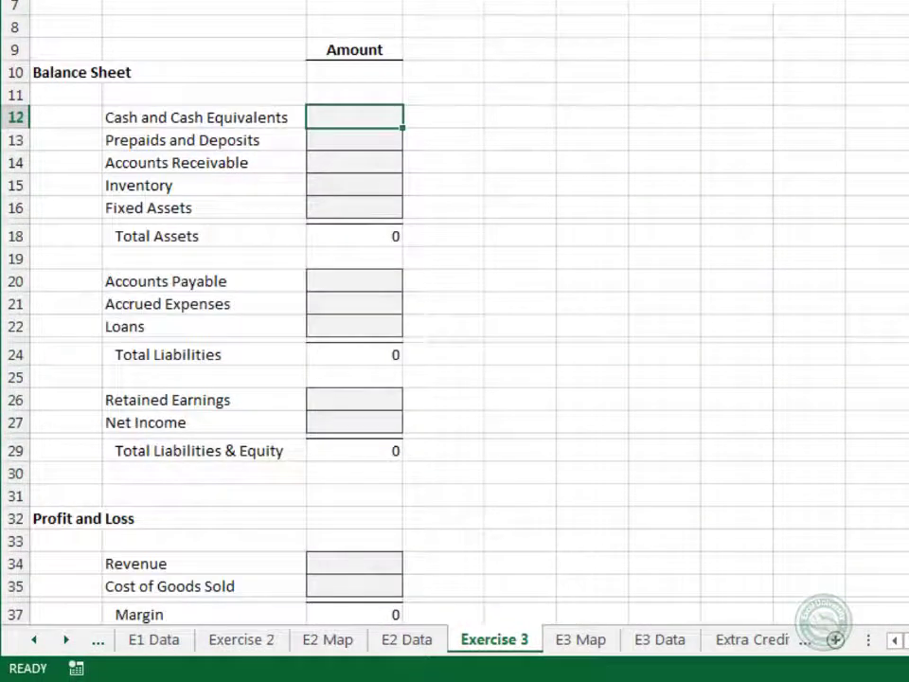
type("=sumifs")
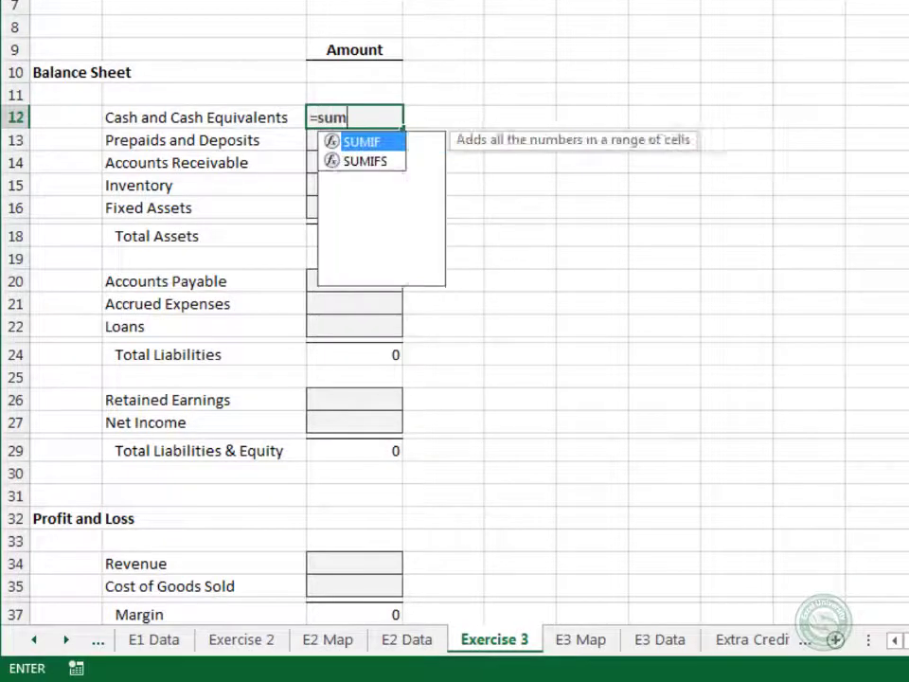
key("Tab")
type("tbl")
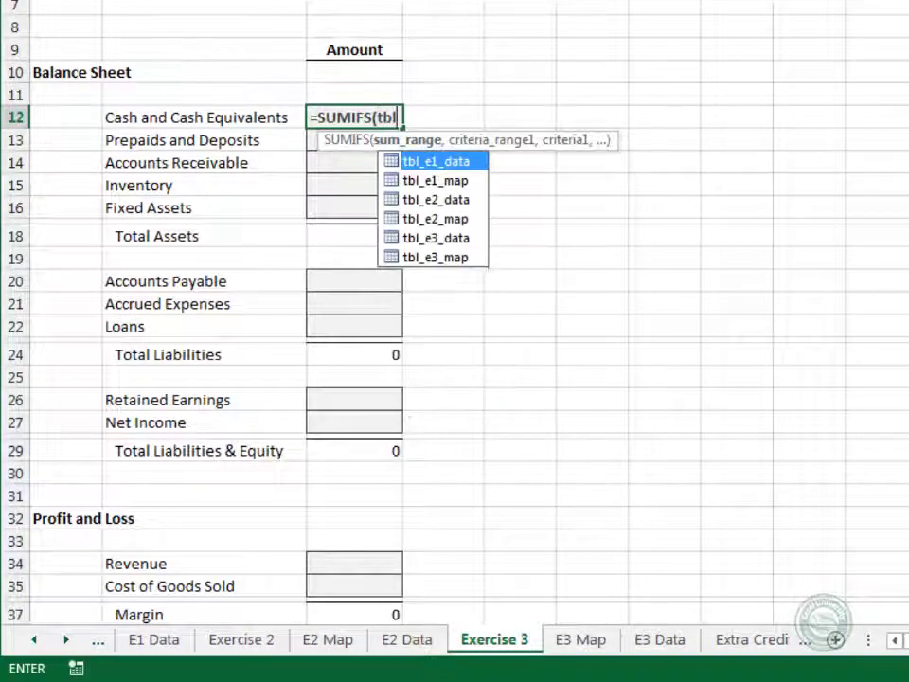
key("Down")
key("Down")
key("Down")
key("Down")
key("Down")
key("Tab")
type("[")
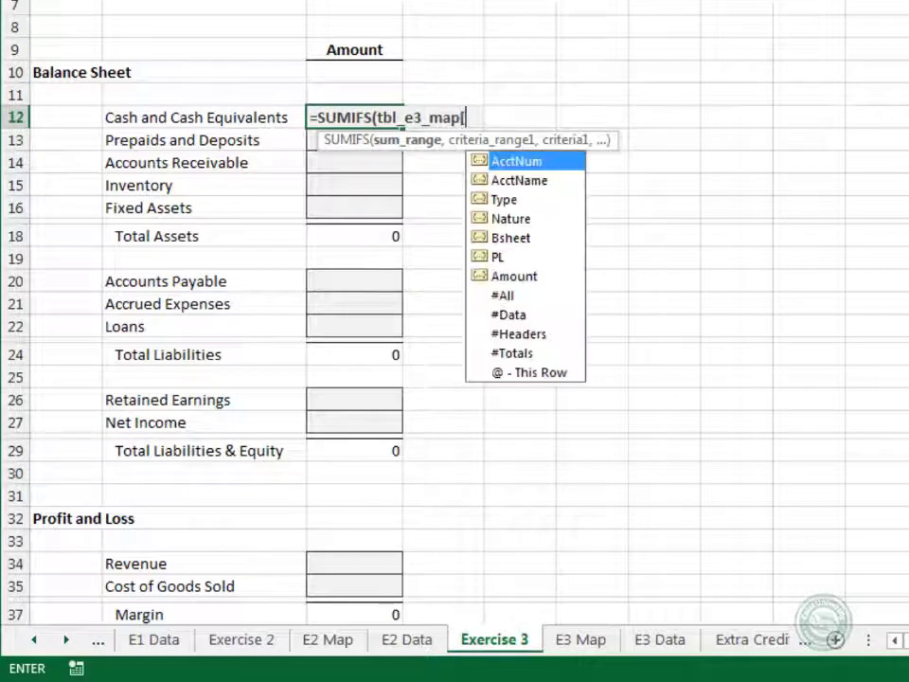
key("Down")
key("Down")
key("Down")
key("Down")
key("Down")
key("Down")
key("Tab")
type("]")
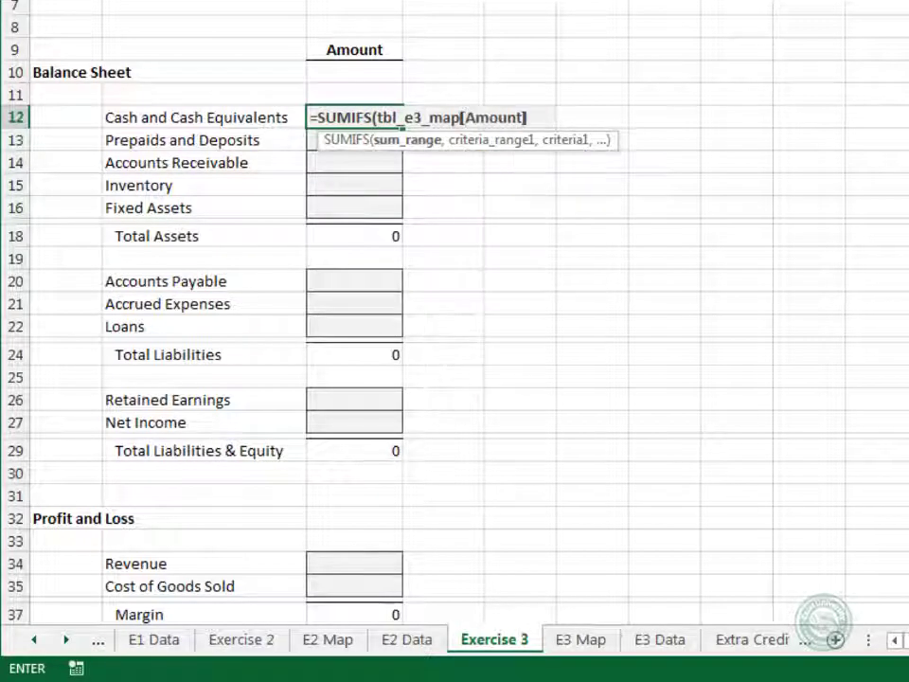
- Add tbl_e3_map[Bsheet] as the criteria range of the Exercise 3 Cash and Cash Equivalents formula
type(",tbl")
key("Down")
key("Down")
key("Down")
key("Down")
key("Down")
key("Tab")
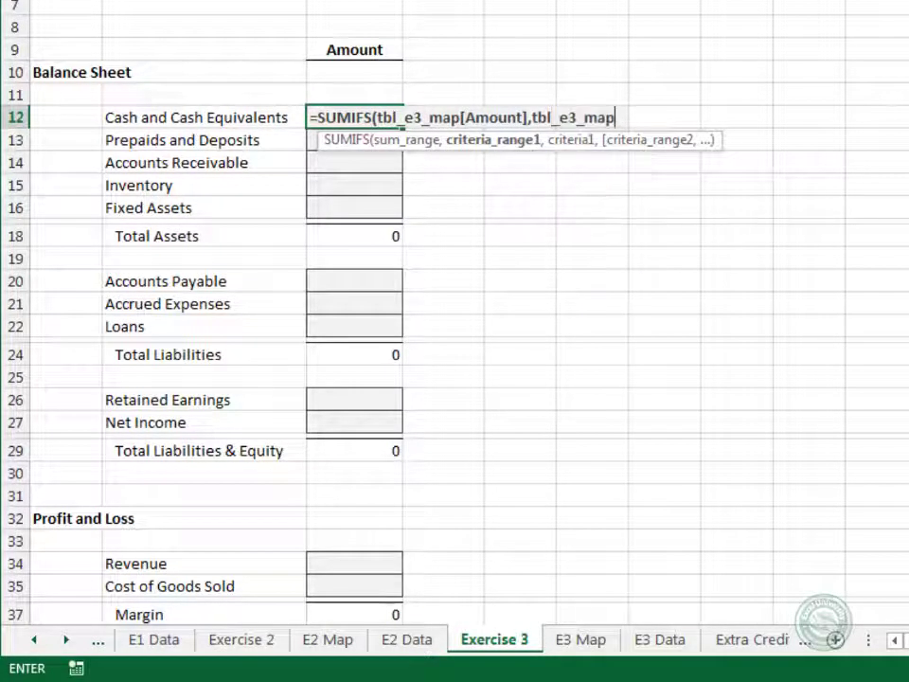
type("[")
key("Down")
key("Down")
key("Down")
key("Down")
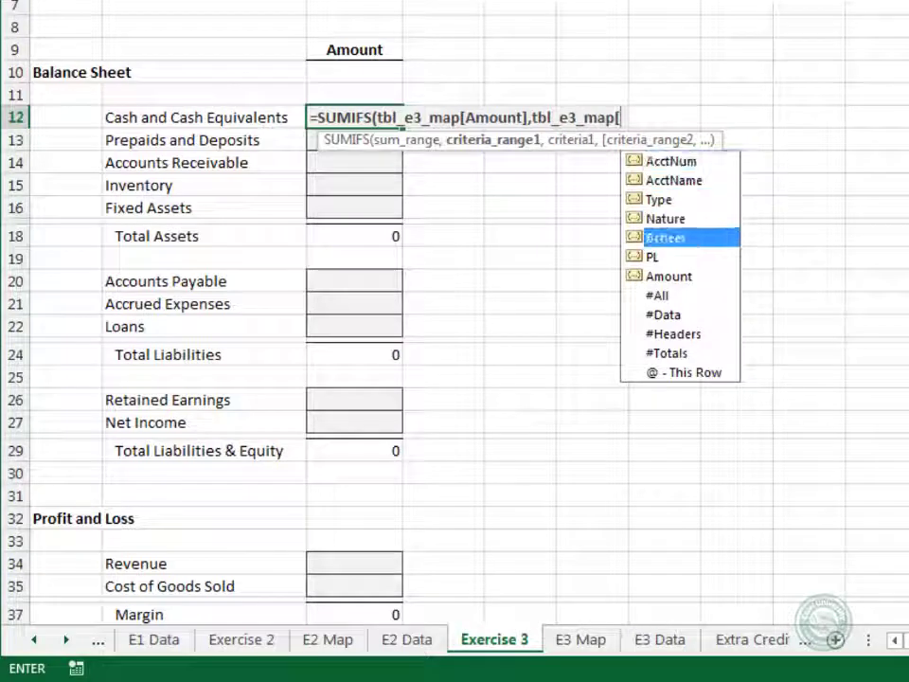
key("Tab")
type("],")
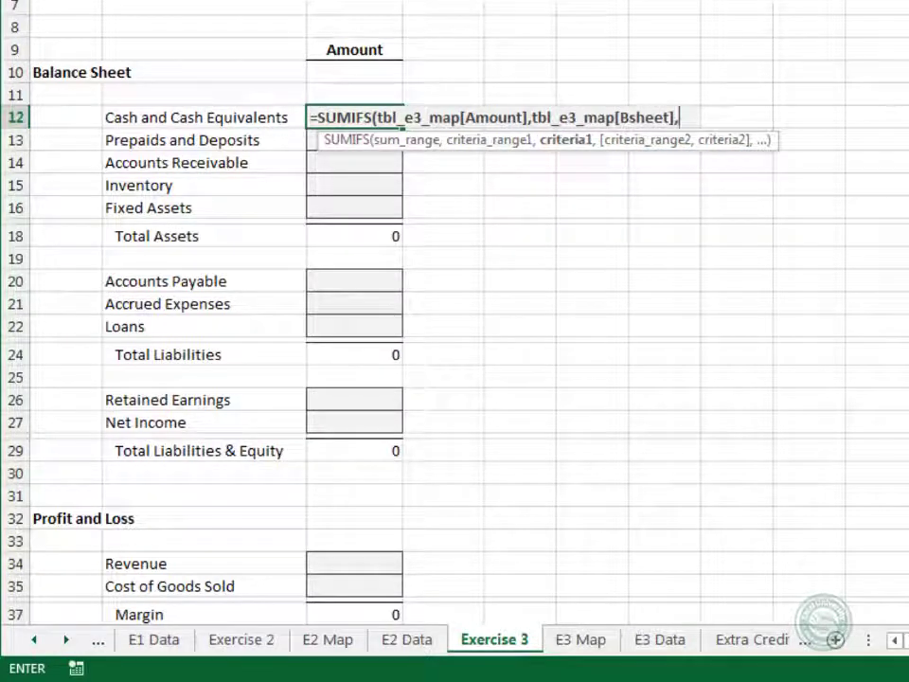
- Set the criterion of the Cash and Cash Equivalents SUMIFS formula to B12 and enter the formula
left_click(198, 118)
type(")")
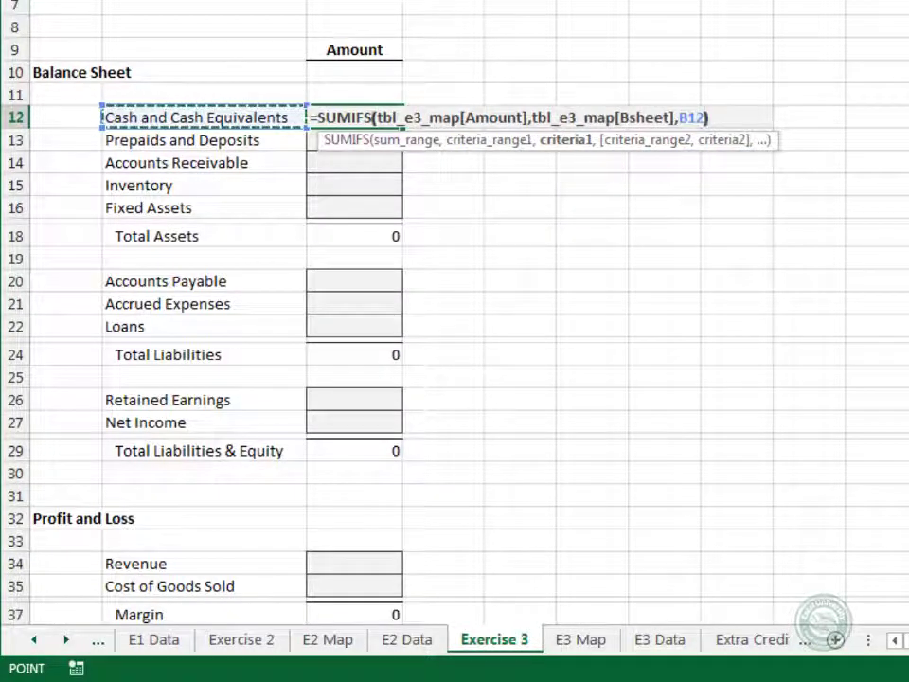
key("ctrl+Return")
- Fill the Cash and Cash Equivalents formula down through the Fixed Assets amount cell
key("shift+Down")
key("shift+Down")
key("shift+Down")
key("shift+Down")
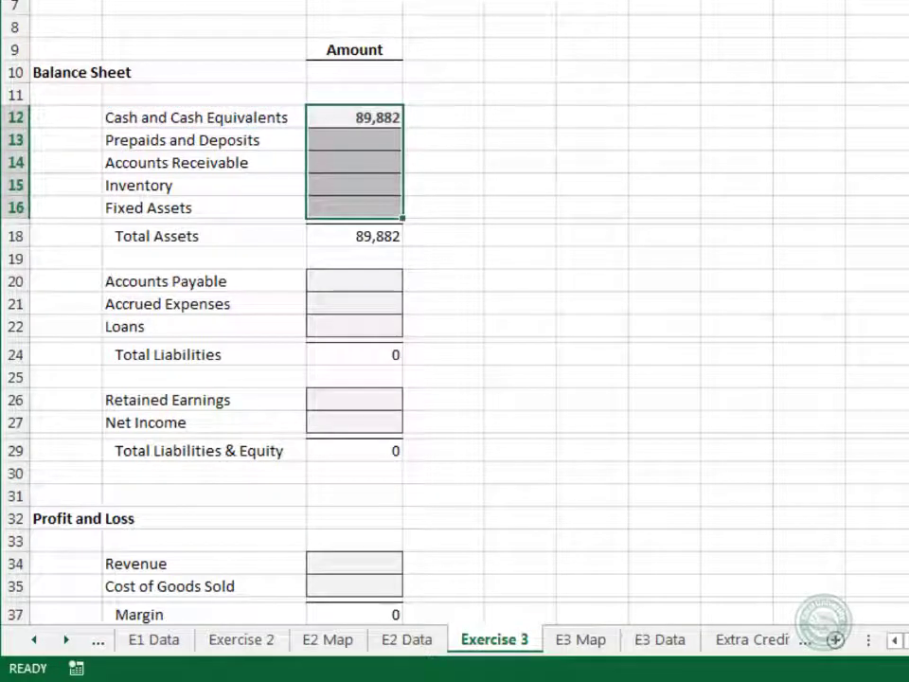
key("ctrl+d")
- Copy the Fixed Assets amount formula into the Accounts Payable amount cell
key("Down")
key("Down")
key("Down")
key("Down")
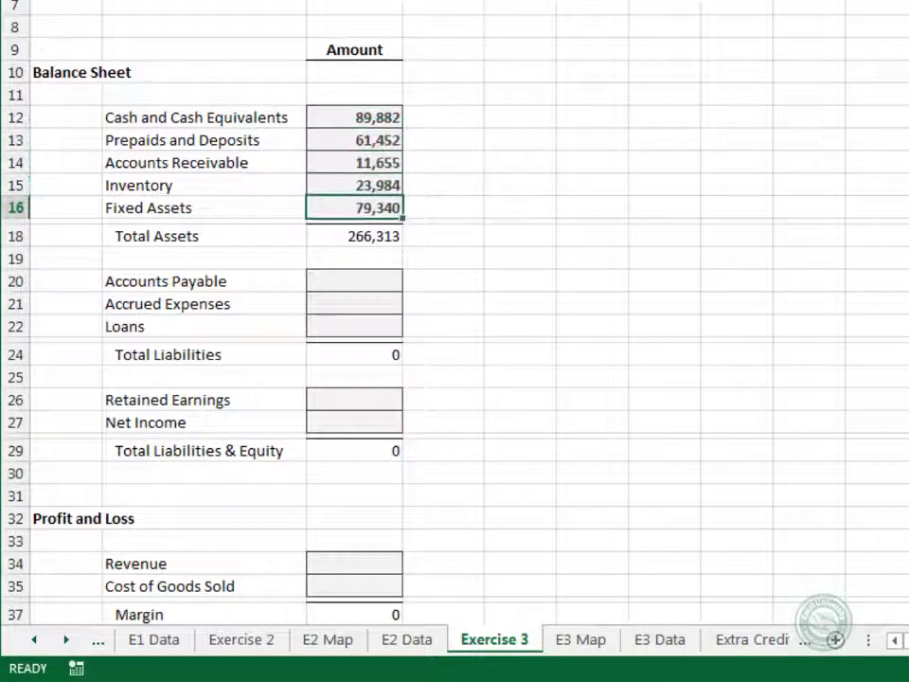
key("ctrl+c")
key("Down")
key("Down")
key("Down")
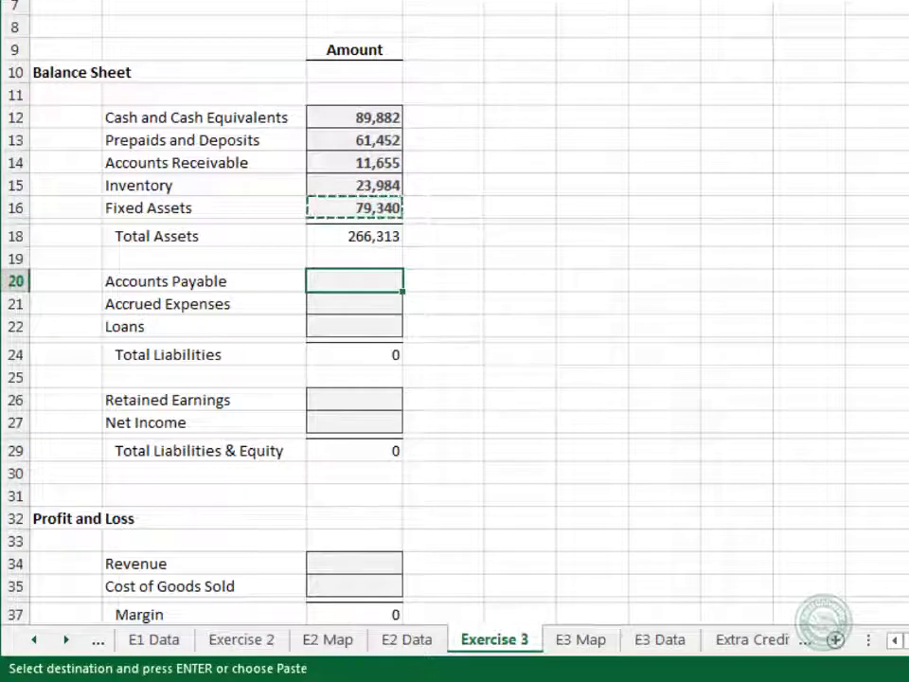
key("ctrl+v")
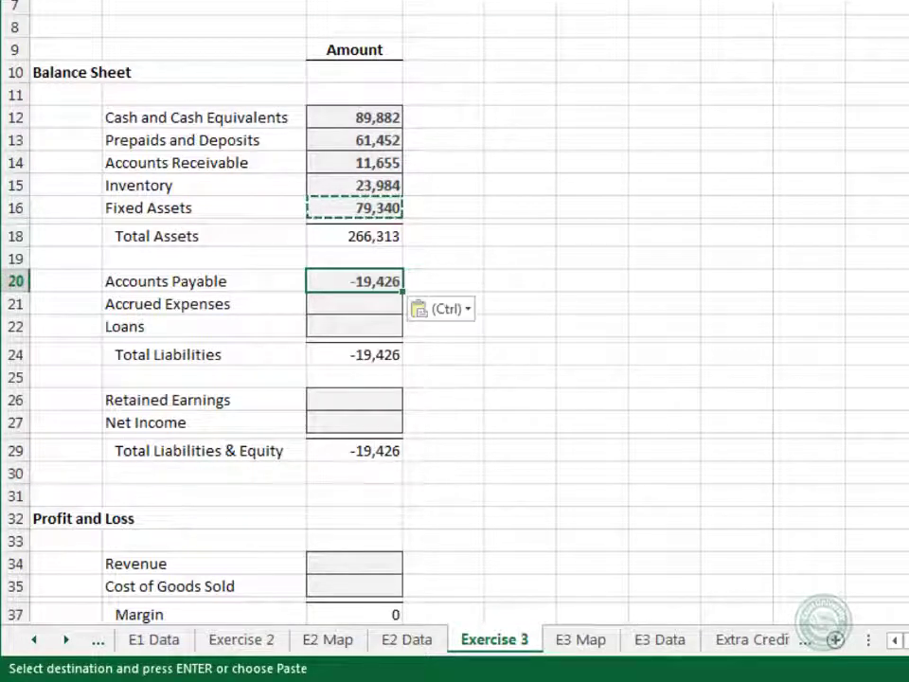
key("Escape")
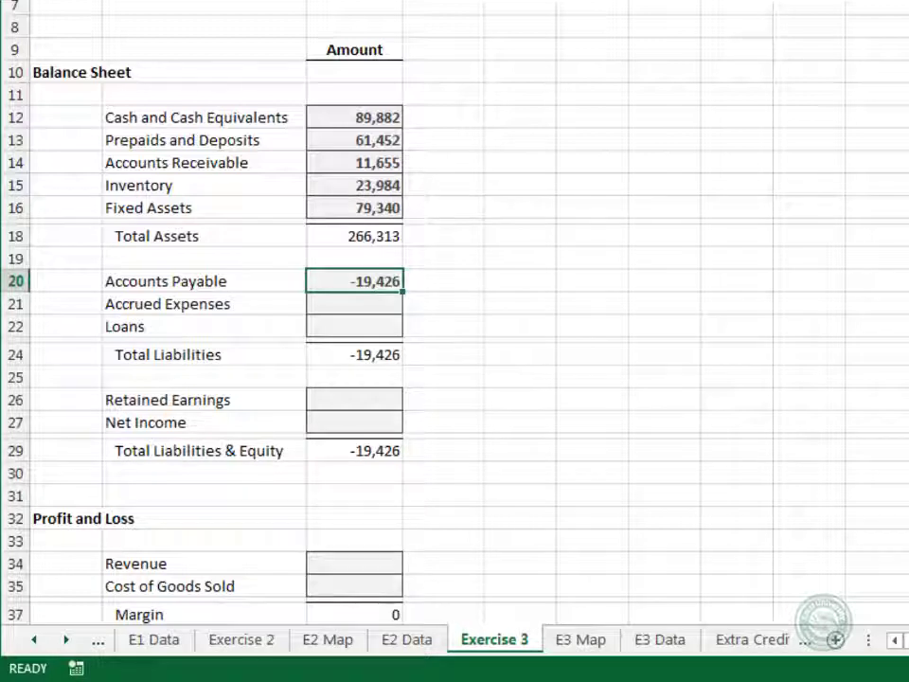
- Flip the sign of the Accounts Payable formula by inserting a minus before SUMIFS
key("F2")
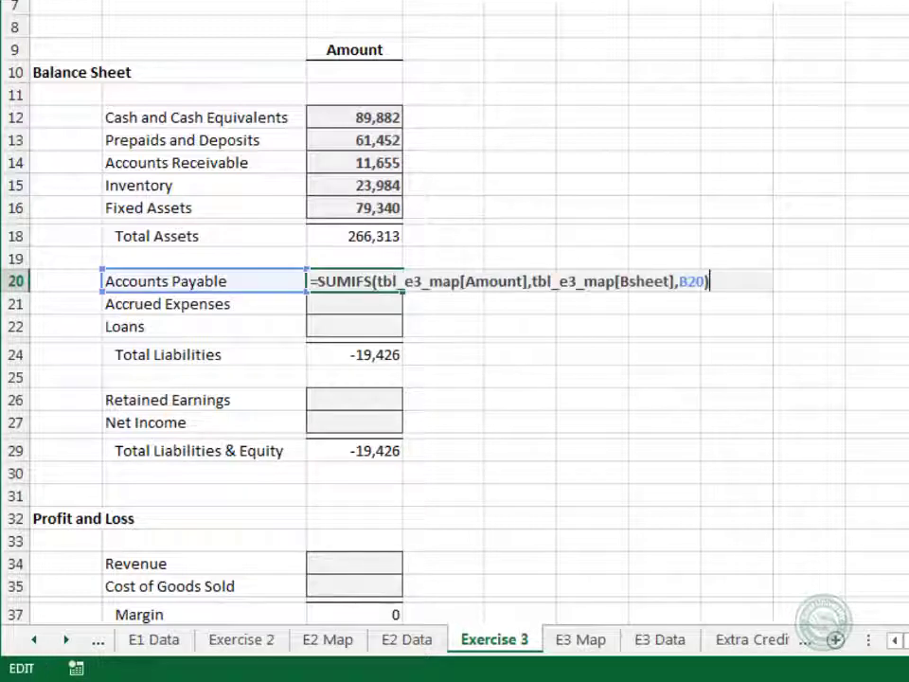
key("Right")
type("-")
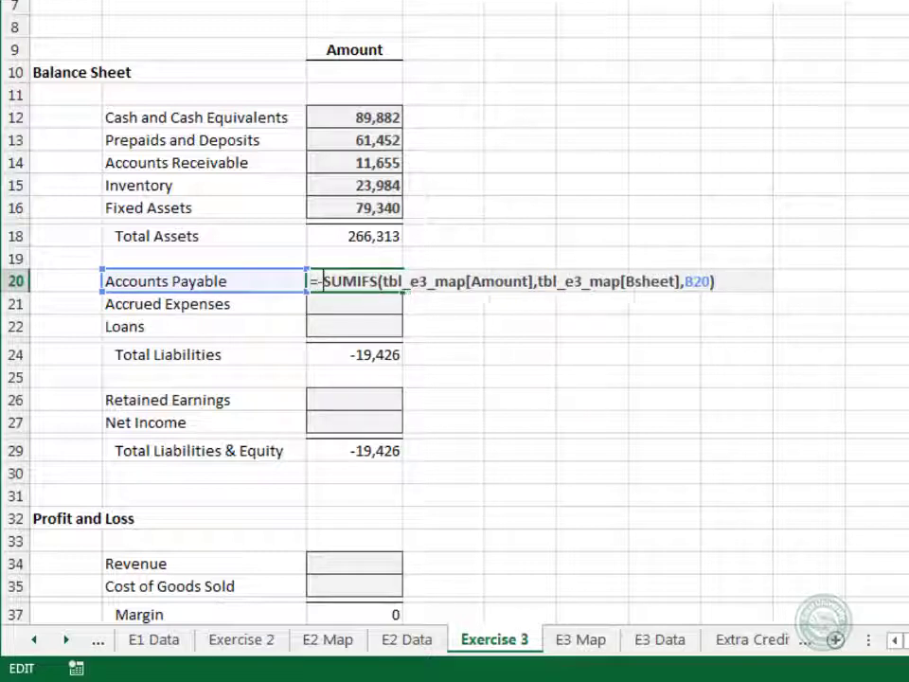
key("Return")
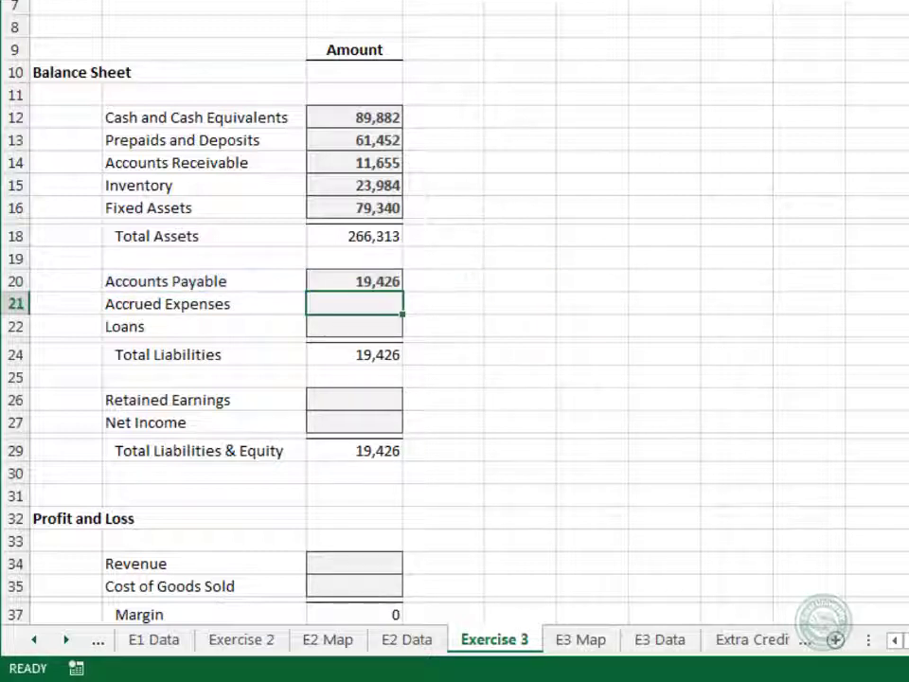
- Fill the Accounts Payable formula down through the Accrued Expenses and Loans amount cells
key("Up")
key("shift+Down")
key("shift+Down")
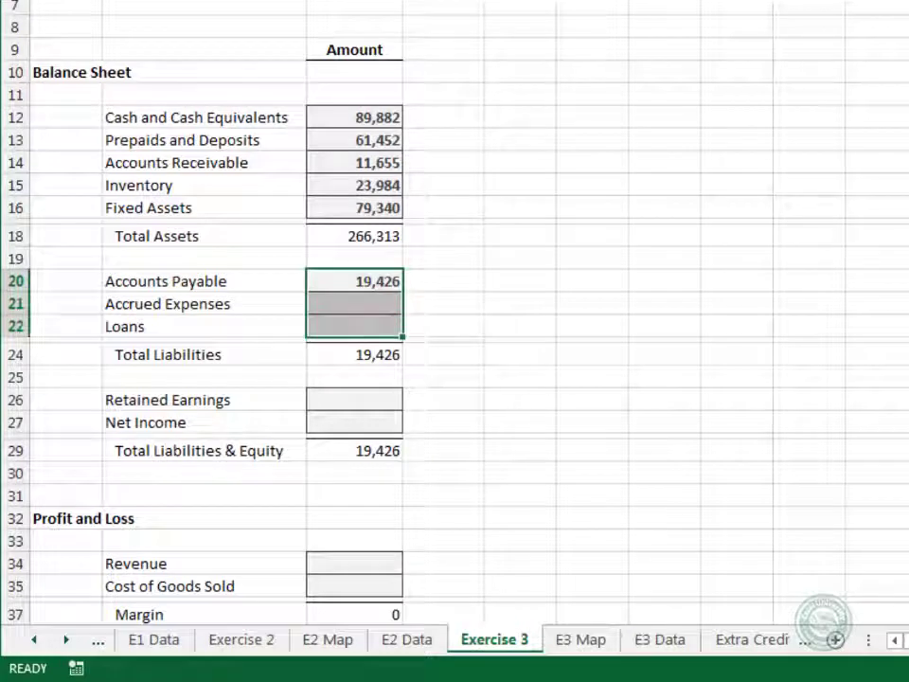
key("ctrl+d")
- Copy the Loans amount formula into the balance sheet's Retained Earnings and Net Income amount cells
key("Down")
key("Down")
key("ctrl+c")
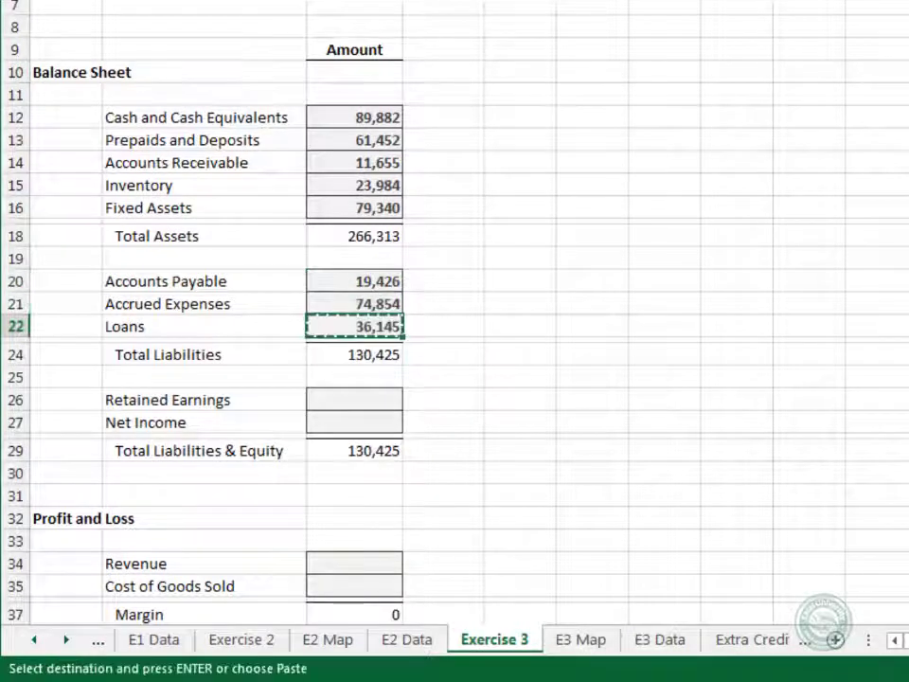
key("Down")
key("Down")
key("Down")
key("shift+Down")
key("ctrl+v")
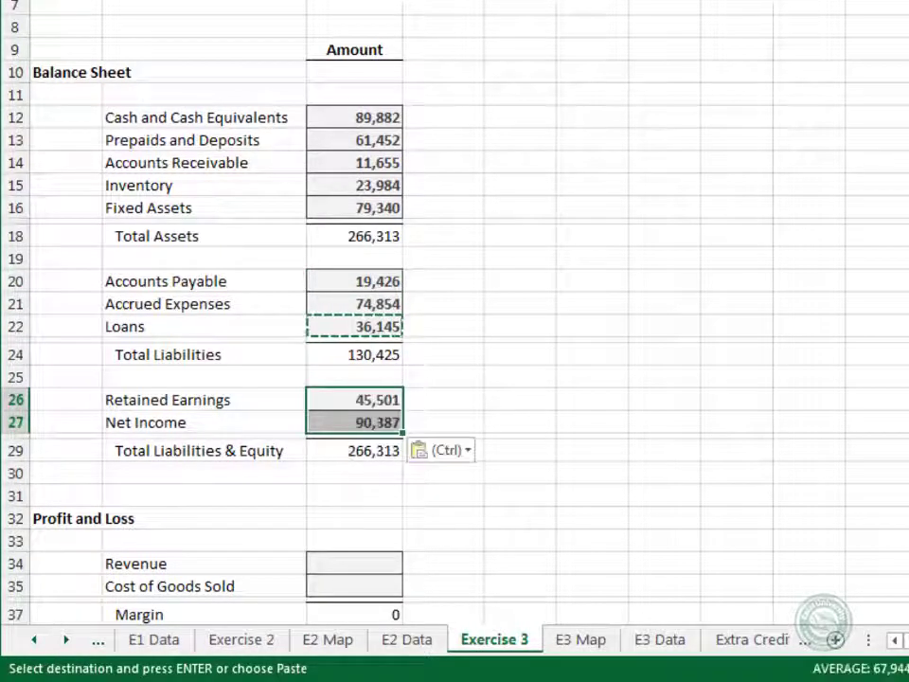
key("Escape")
- In the Revenue amount cell of Profit and Loss, start a SUMIFS formula with tbl_e3_map[Amount] as the sum range
scroll(497, 354, "down", 8)
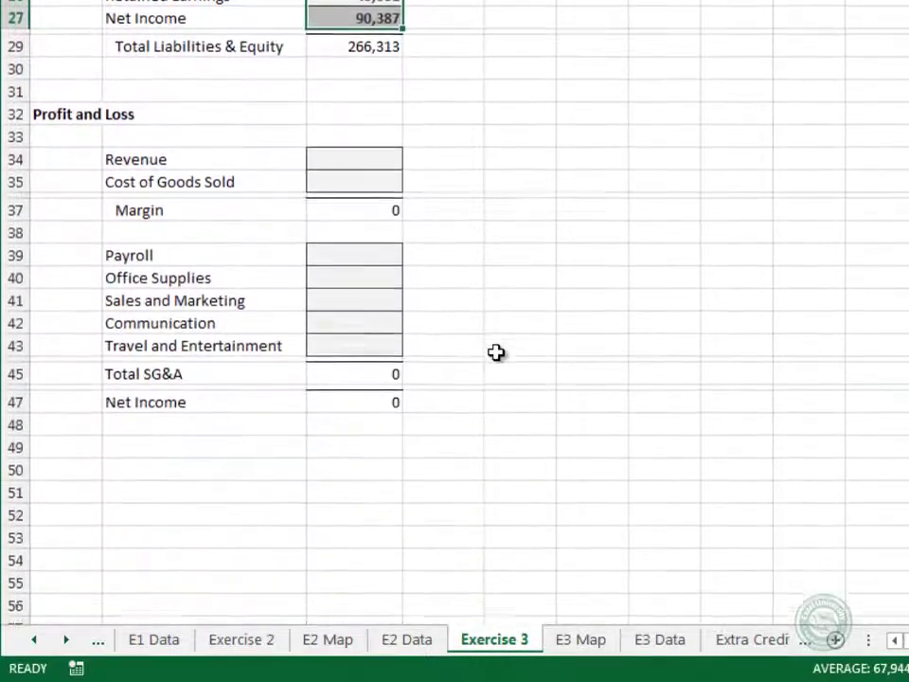
left_click(386, 85)
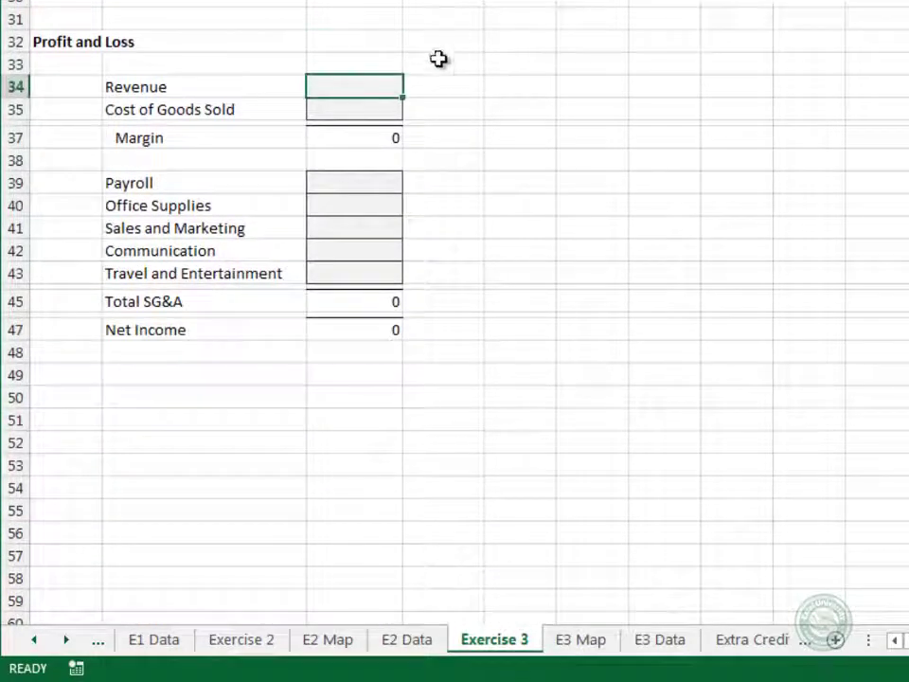
type("=sumifs")
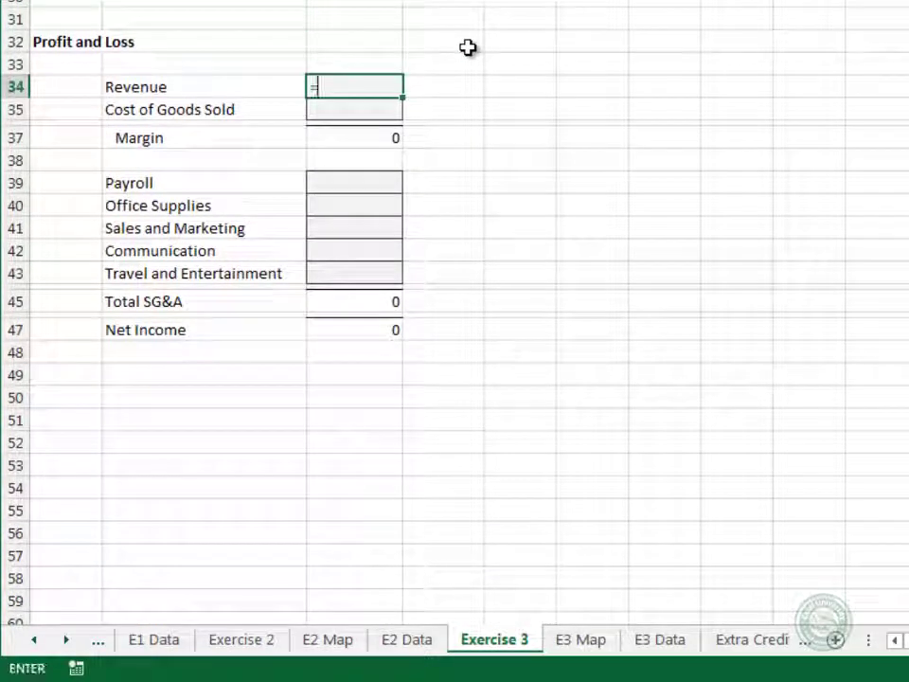
key("Tab")
type("tbl")
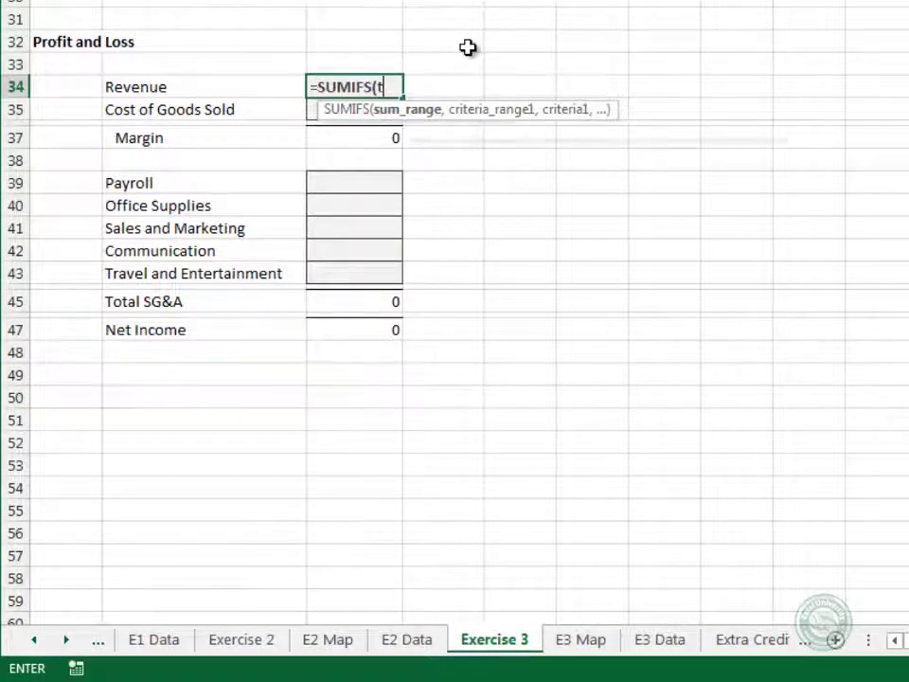
key("Down")
key("Down")
key("Down")
key("Down")
key("Down")
key("Tab")
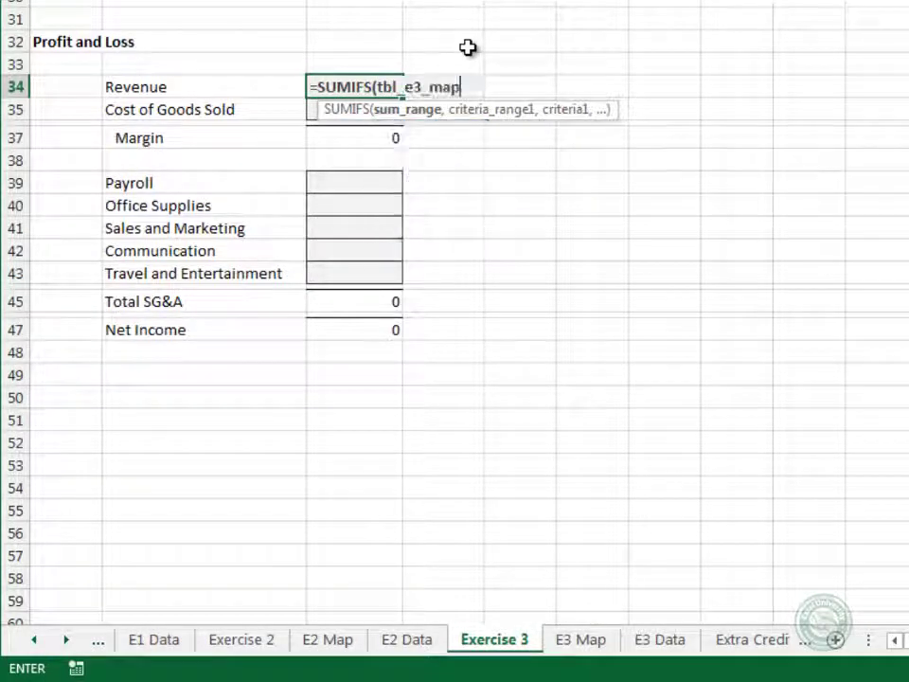
type("[")
key("Down")
key("Down")
key("Down")
key("Down")
key("Down")
key("Down")
key("Tab")
type("]")
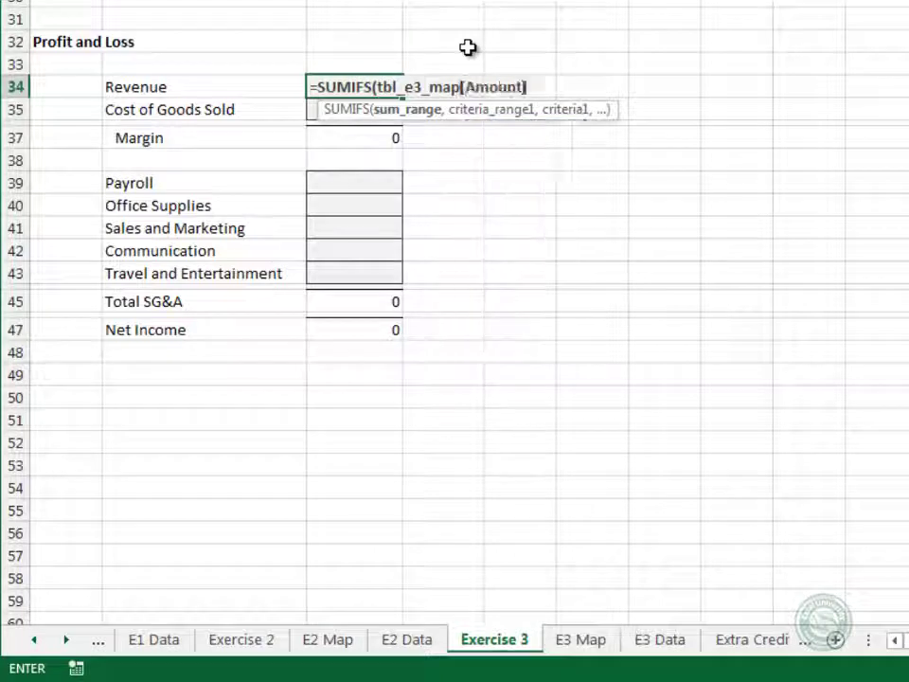
- Add tbl_e3_map[PL] as the criteria range of the Revenue formula
type(",tbl")
key("Down")
key("Down")
key("Down")
key("Down")
key("Down")
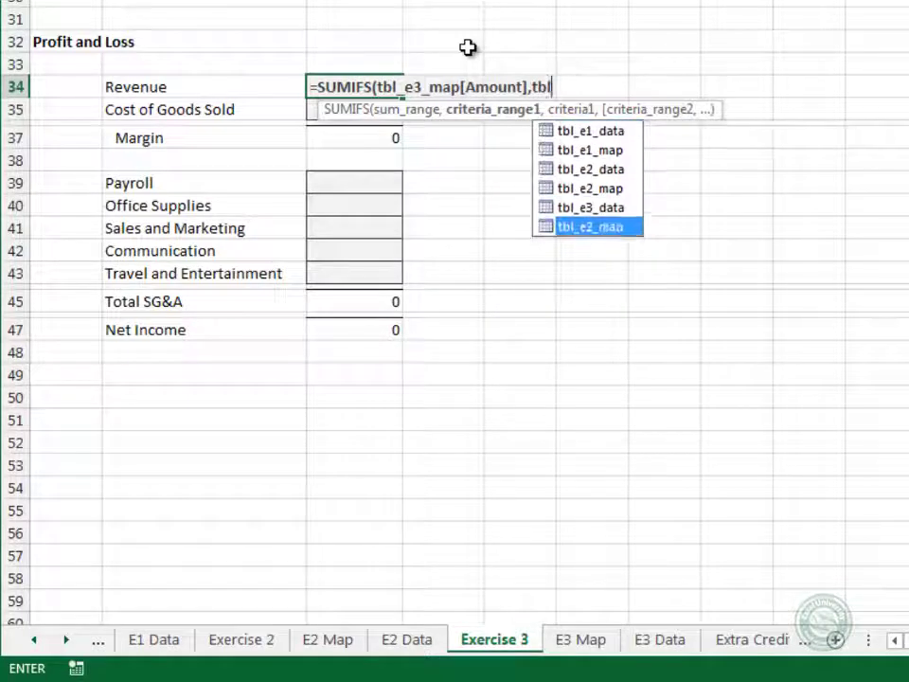
key("Tab")
type("[")
key("Down")
key("Down")
key("Down")
key("Down")
key("Down")
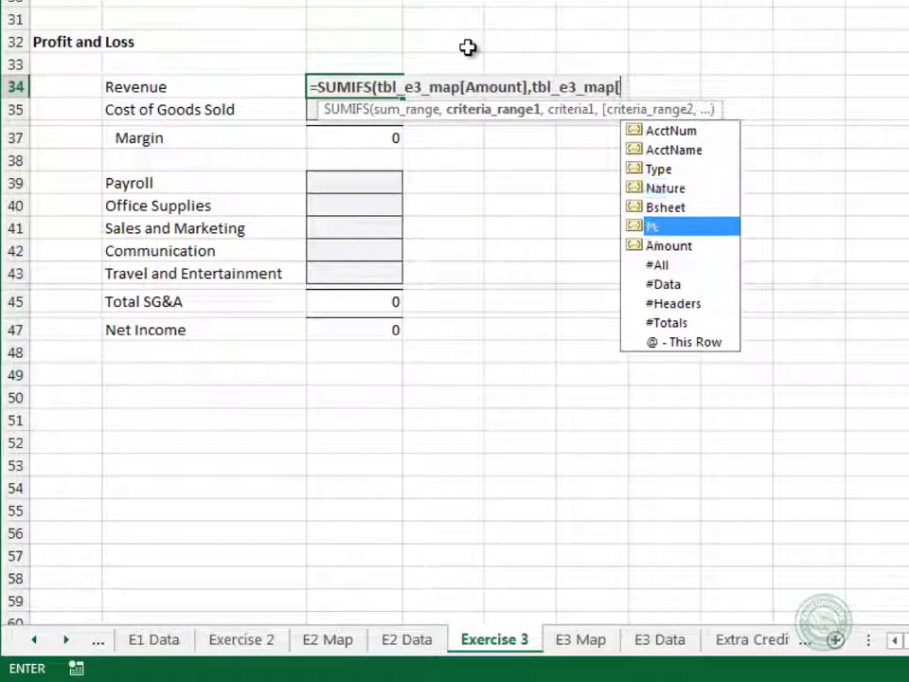
key("Tab")
type("],")
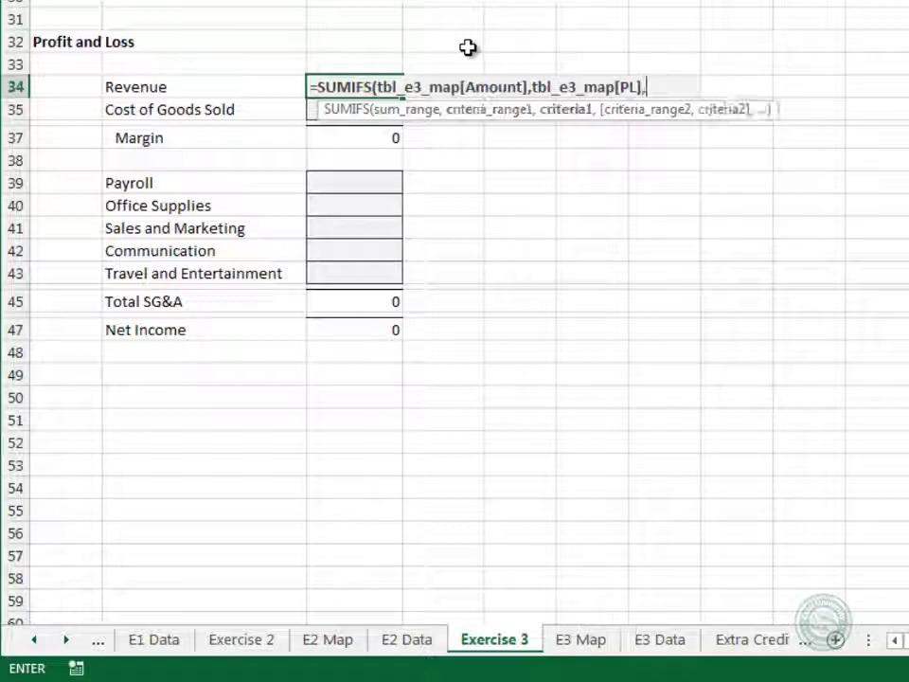
- Set the criterion of the Revenue formula to B34 and enter the formula
key("Left")
type(")")
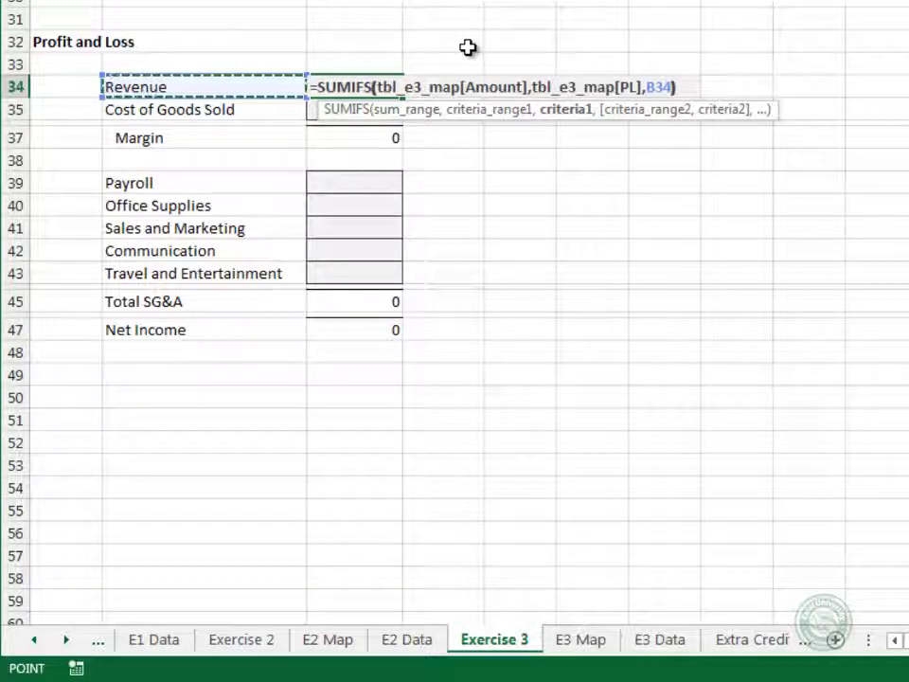
key("Return")
key("Up")
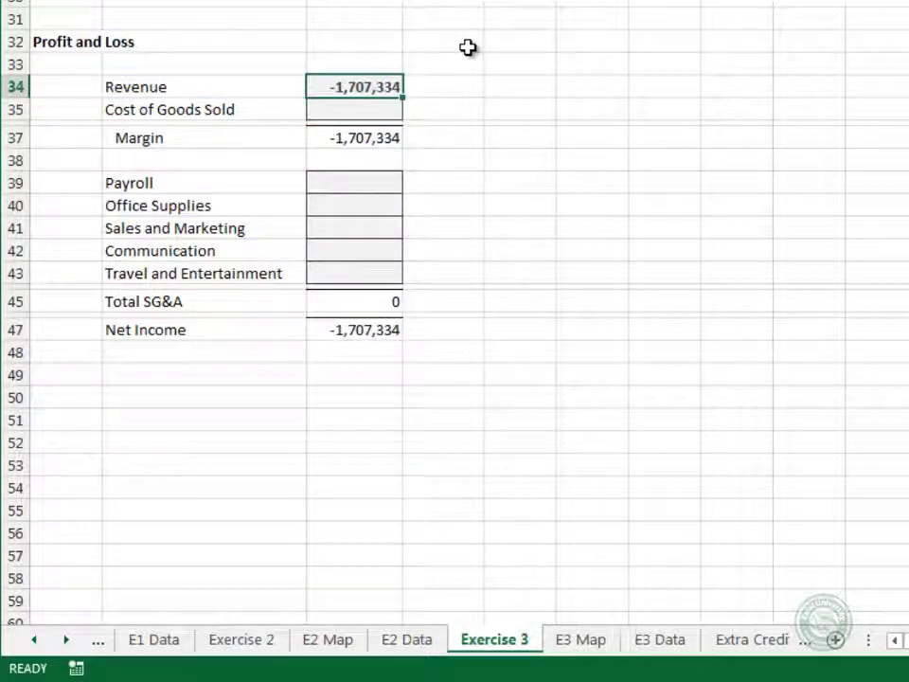
- Flip the sign of the Revenue formula by inserting a minus before SUMIFS
key("F2")
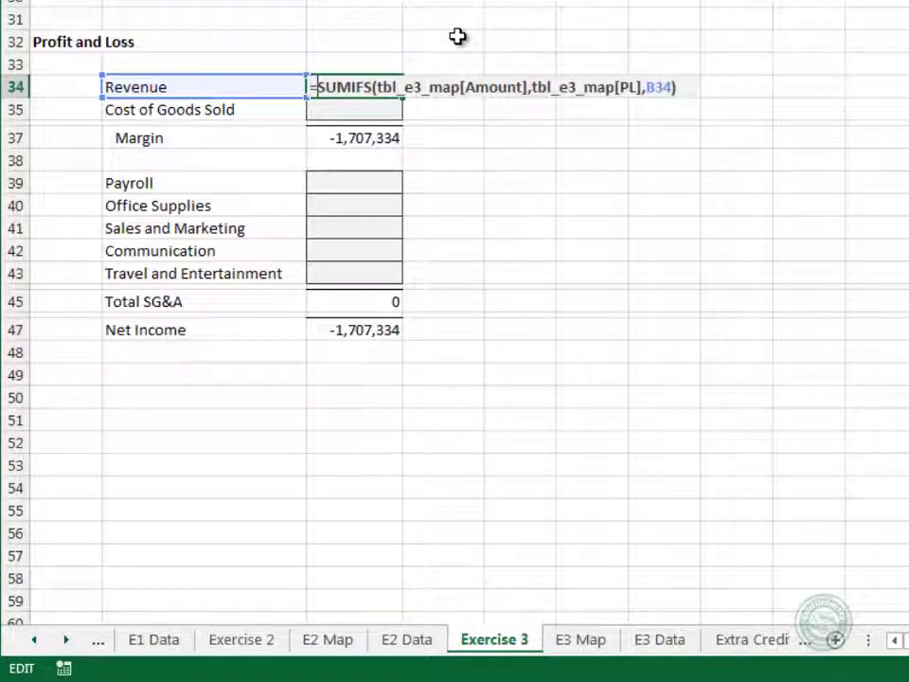
key("Home")
key("Right")
type("-")
key("Return")
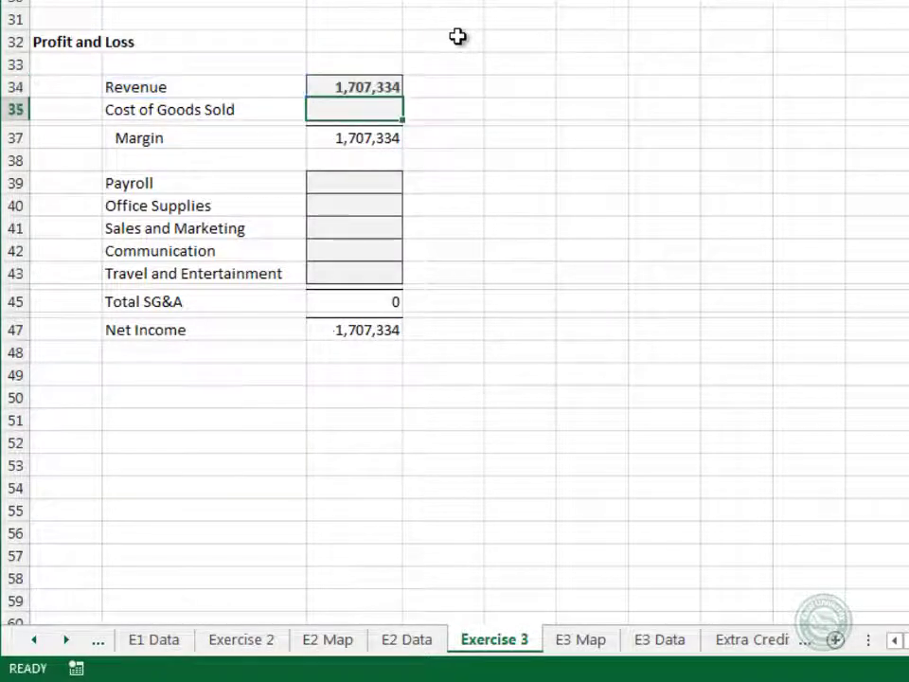
- In the Cost of Goods Sold amount cell, start a SUMIFS formula with tbl_e3_map[Amount] as the sum range
type("=sumif")
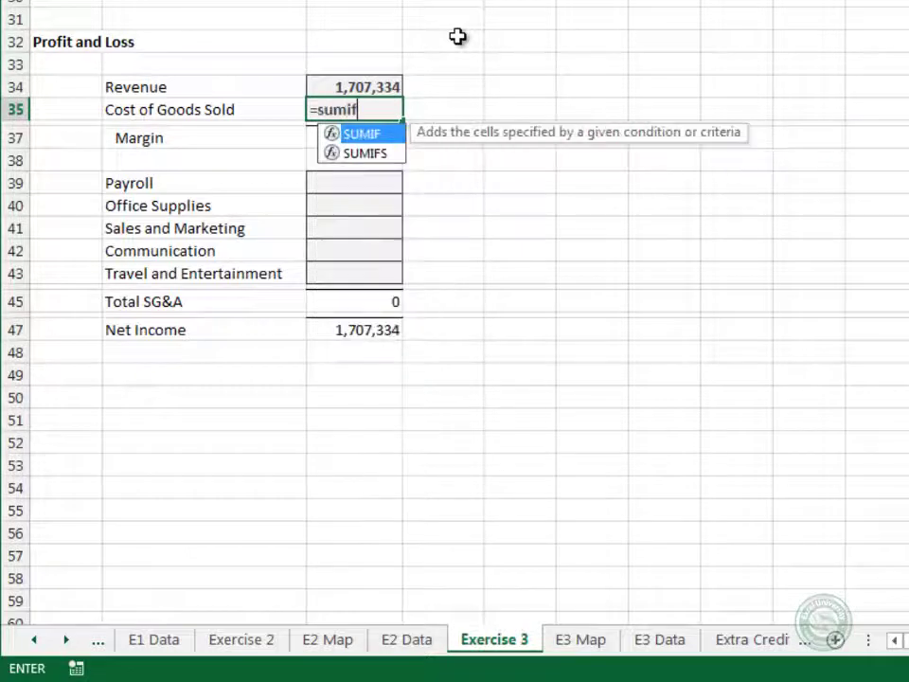
type("s")
key("Tab")
type("tbl")
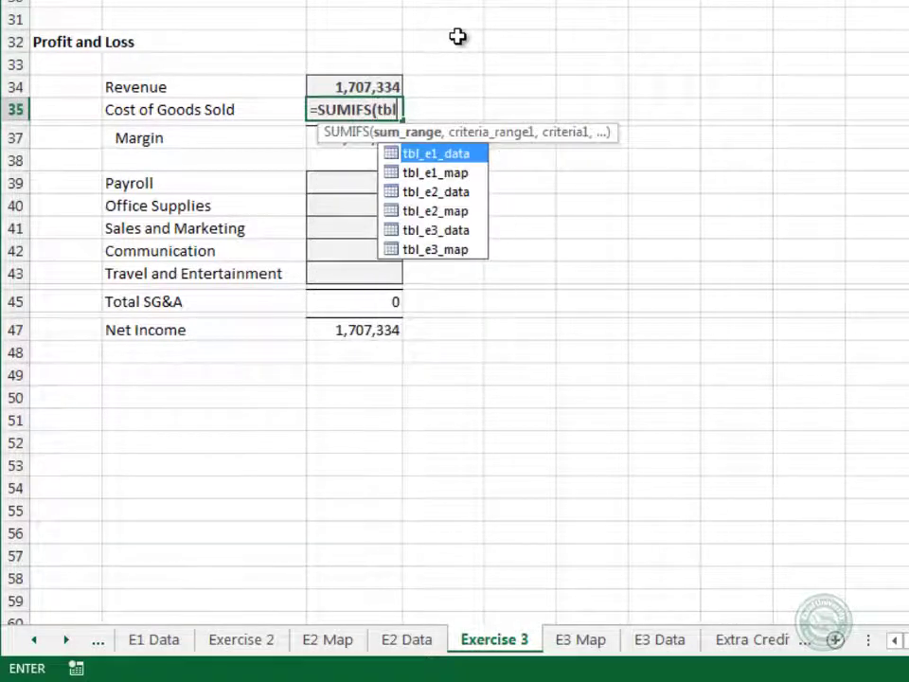
key("Down")
key("Down")
key("Down")
key("Down")
key("Down")
key("Tab")
type("[")
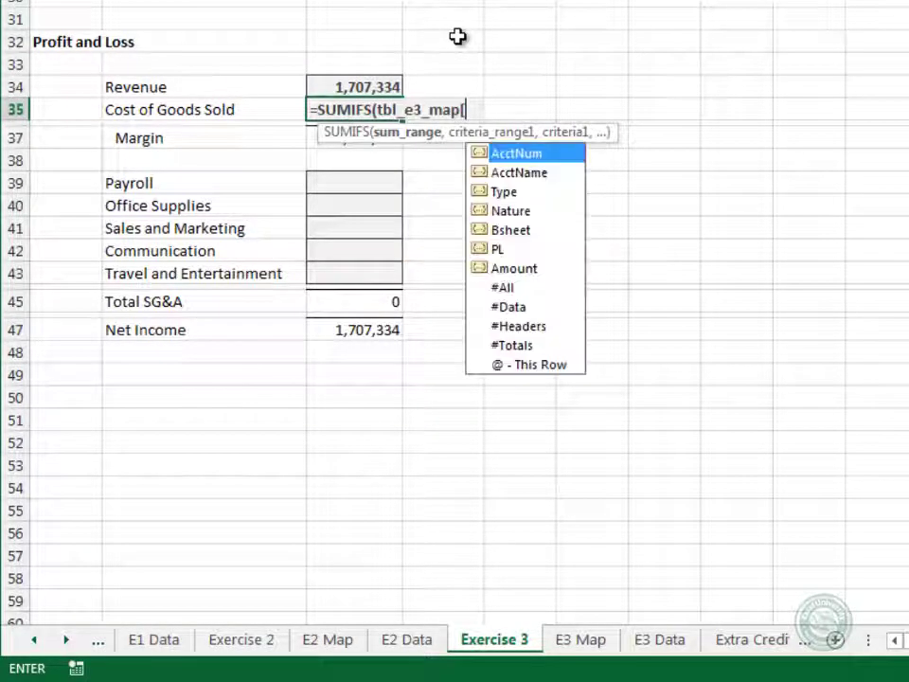
key("Down")
key("Down")
key("Down")
key("Down")
key("Down")
key("Down")
key("Tab")
type(",")
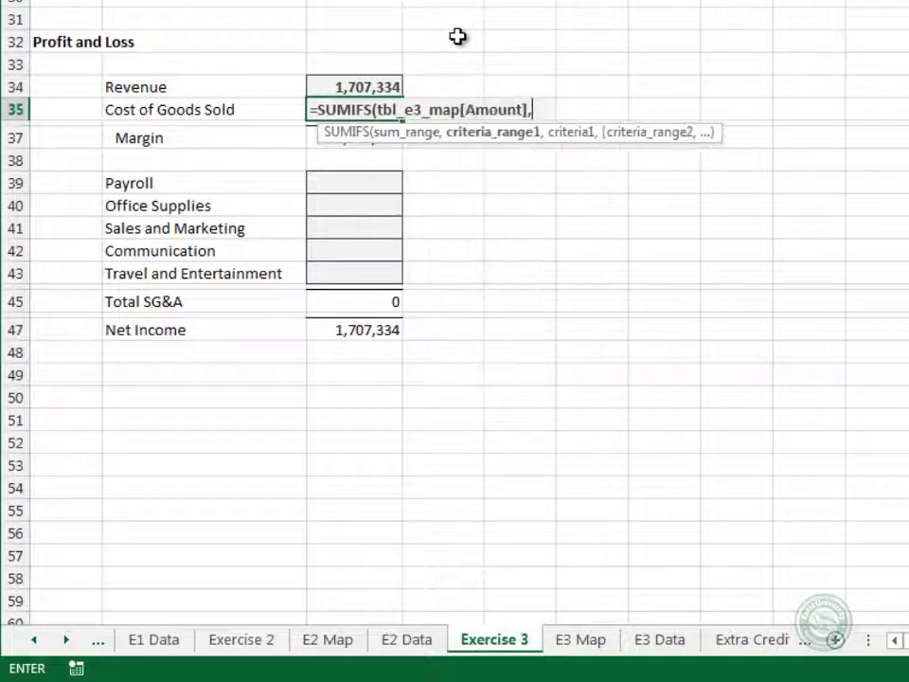
- Add tbl_e3_map[PL] as the criteria range of the Cost of Goods Sold formula
type("tbl")
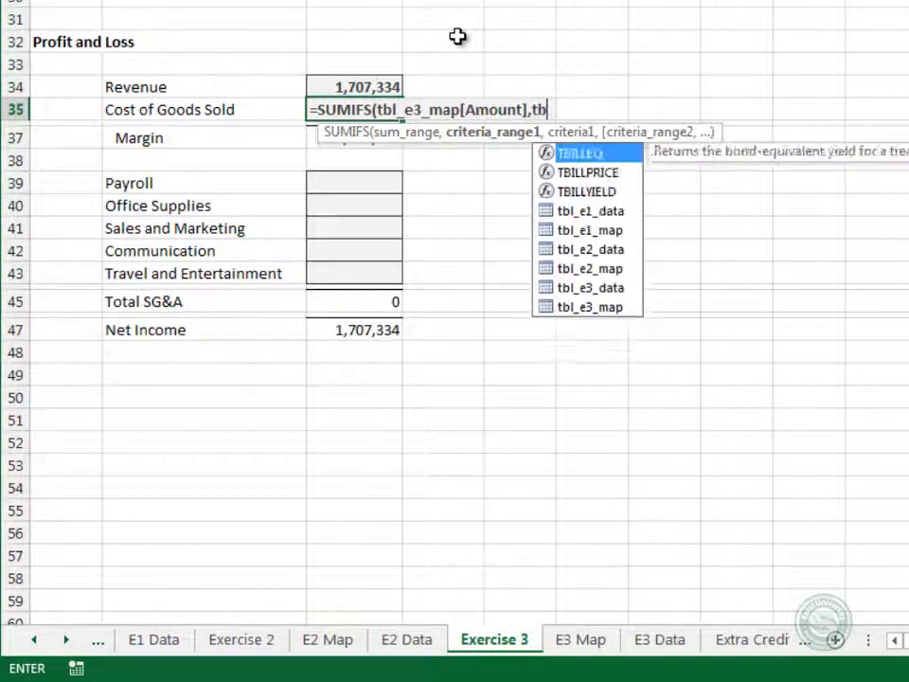
key("Down")
key("Down")
key("Down")
key("Down")
key("Down")
key("Tab")
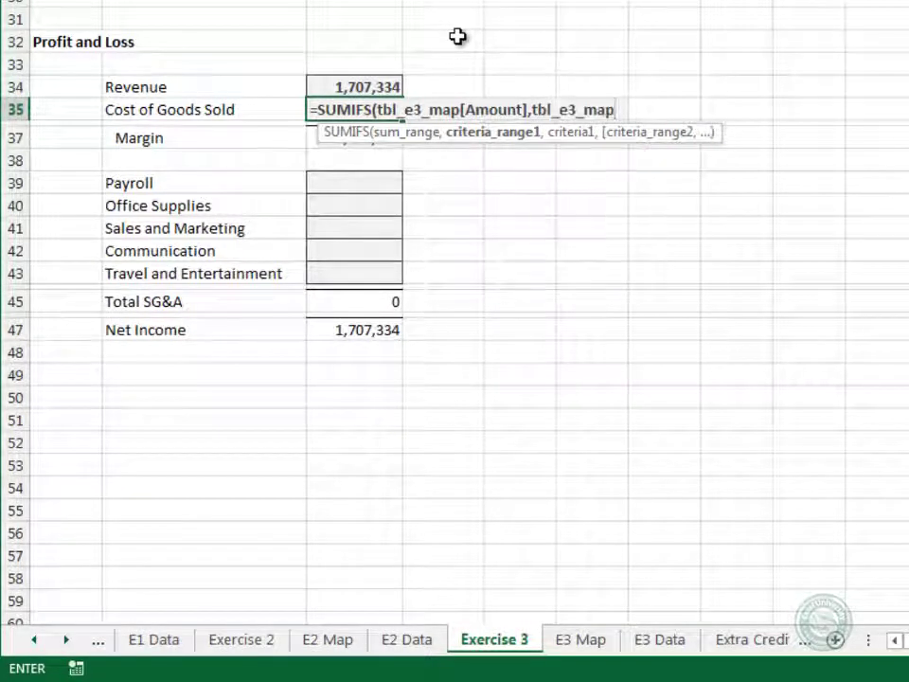
type("[")
key("Down")
key("Down")
key("Down")
key("Down")
key("Down")
key("Tab")
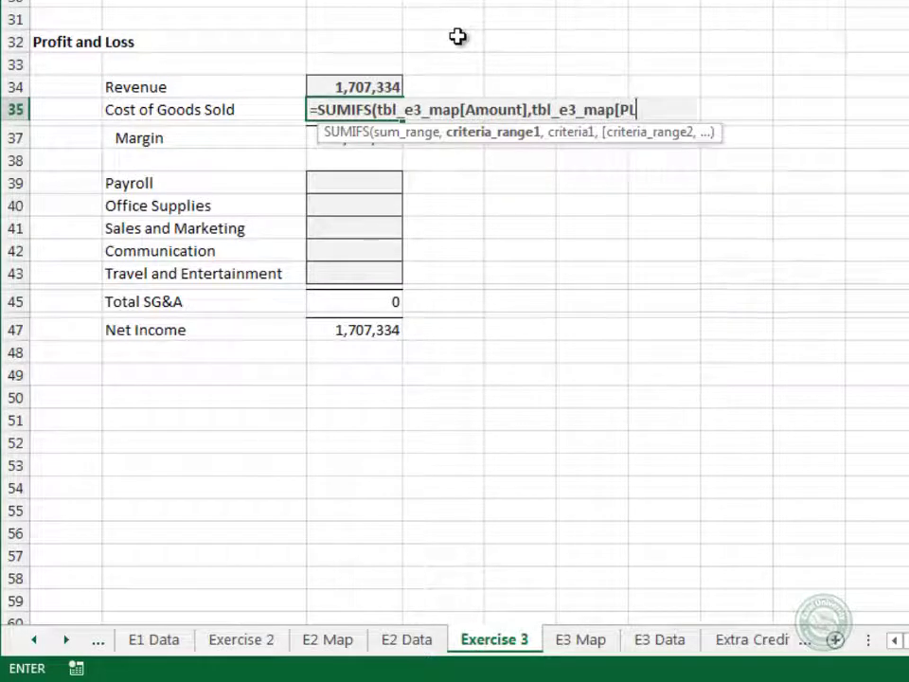
type("],")
- Set the criterion of the Cost of Goods Sold formula to B35 and enter the formula
key("Left")
type(")")
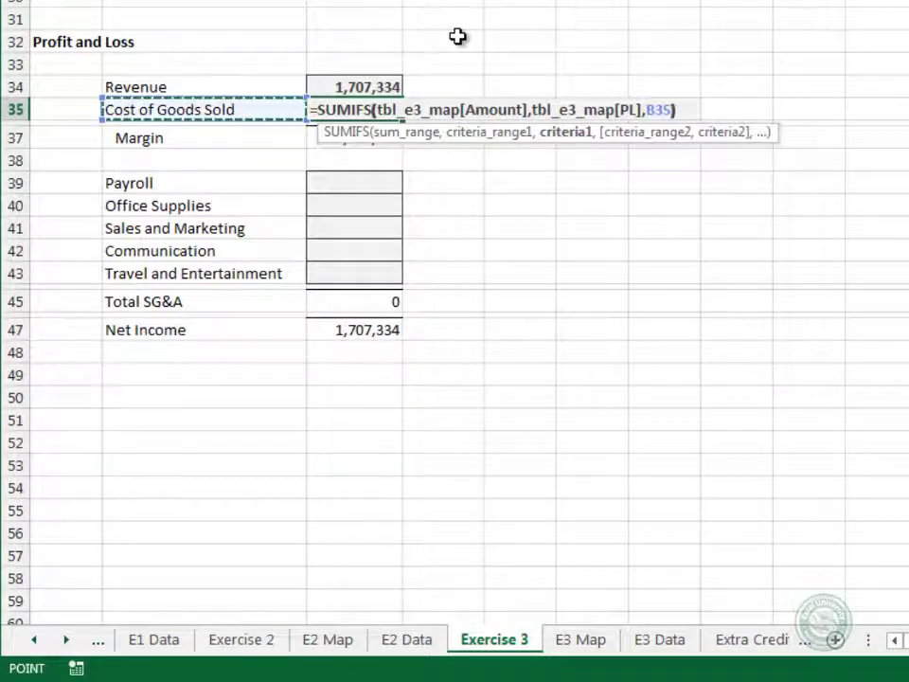
key("ctrl+Return")
- Copy the Cost of Goods Sold formula into the amount cells from Payroll through Travel and Entertainment
key("ctrl+c")
key("Down")
key("Down")
key("Down")
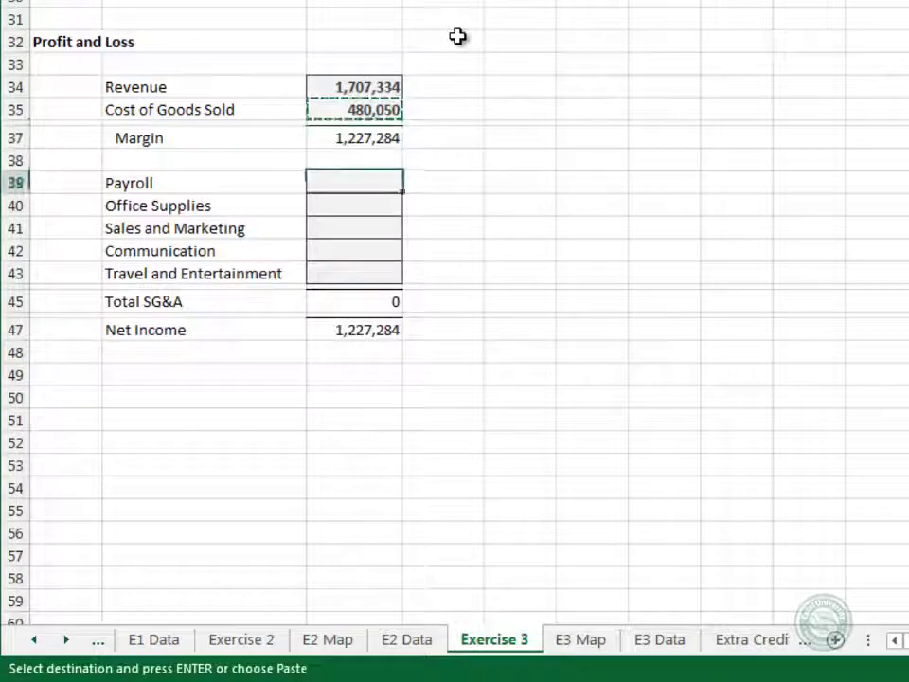
key("shift+Down")
key("shift+Down")
key("shift+Down")
key("shift+Down")
key("ctrl+v")
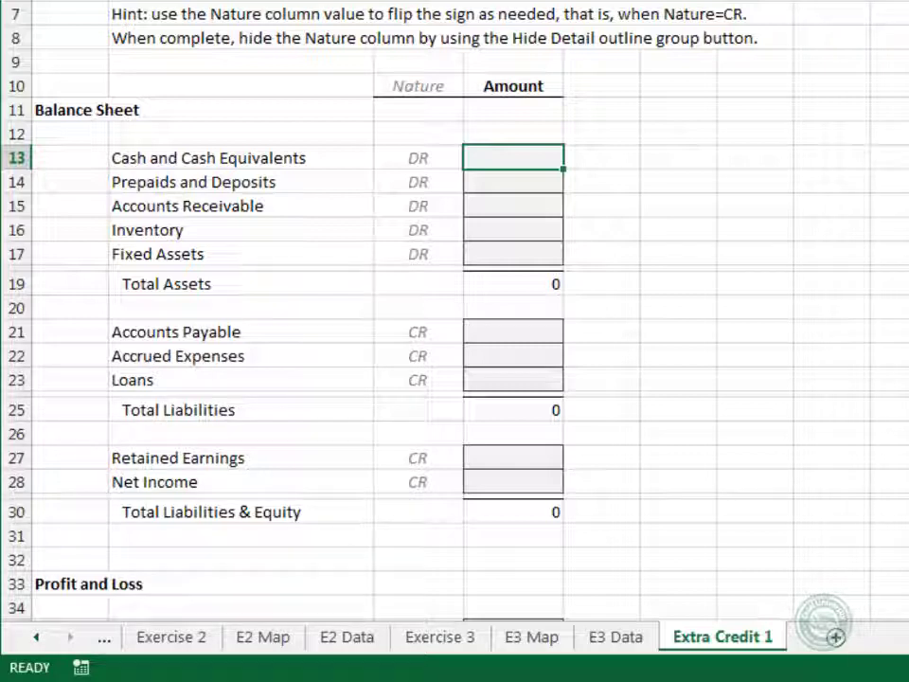
- In the Cash and Cash Equivalents amount cell, start a SUMIFS formula with tbl_e3_map[Amount] as the sum range
type("=sumifs")
key("Tab")
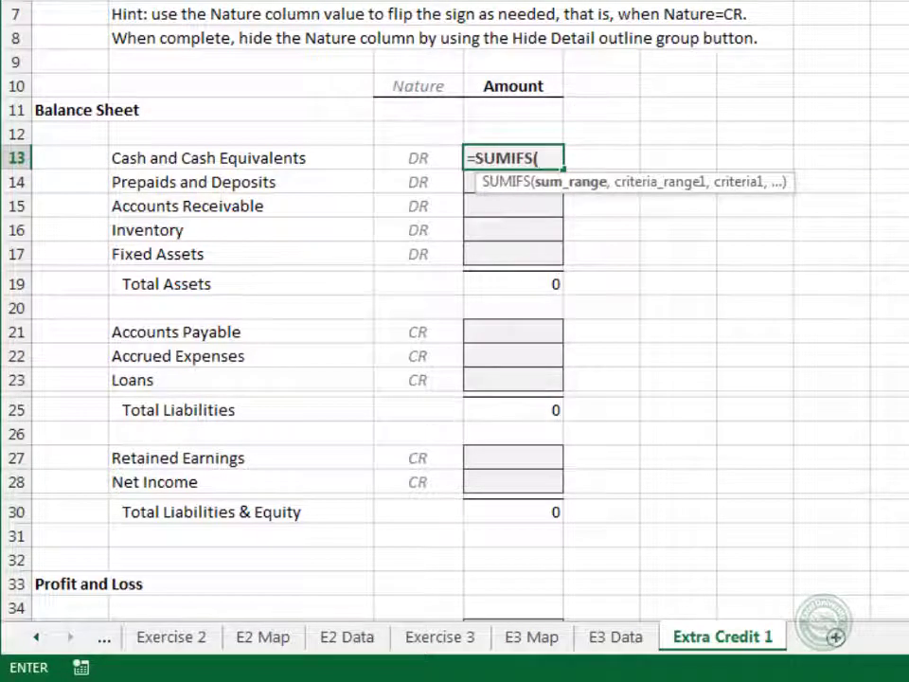
type("tbl")
key("Down")
key("Down")
key("Down")
key("Down")
key("Down")
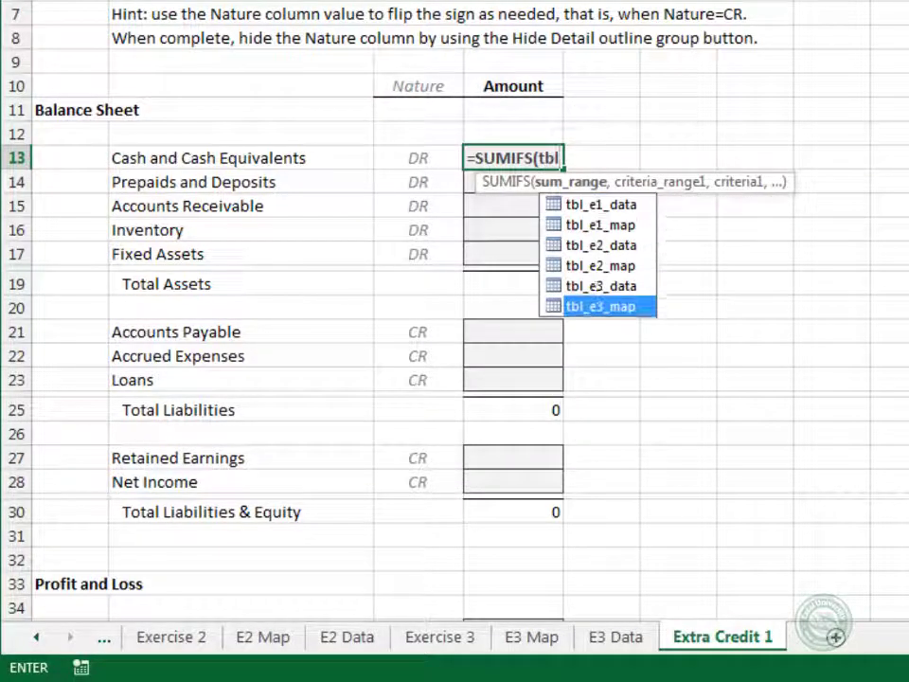
key("Tab")
type("[")
key("Down")
key("Down")
key("Down")
key("Down")
key("Down")
key("Down")
key("Tab")
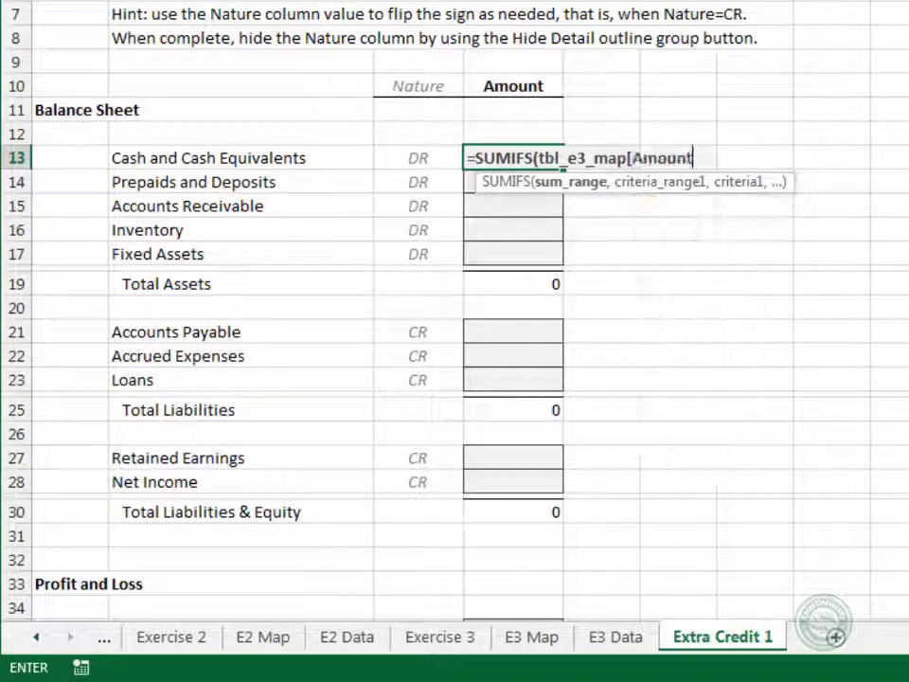
- Add tbl_e3_map[Bsheet] as the criteria range of the Cash and Cash Equivalents formula
type("],tbl")
key("Down")
key("Down")
key("Down")
key("Down")
key("Down")
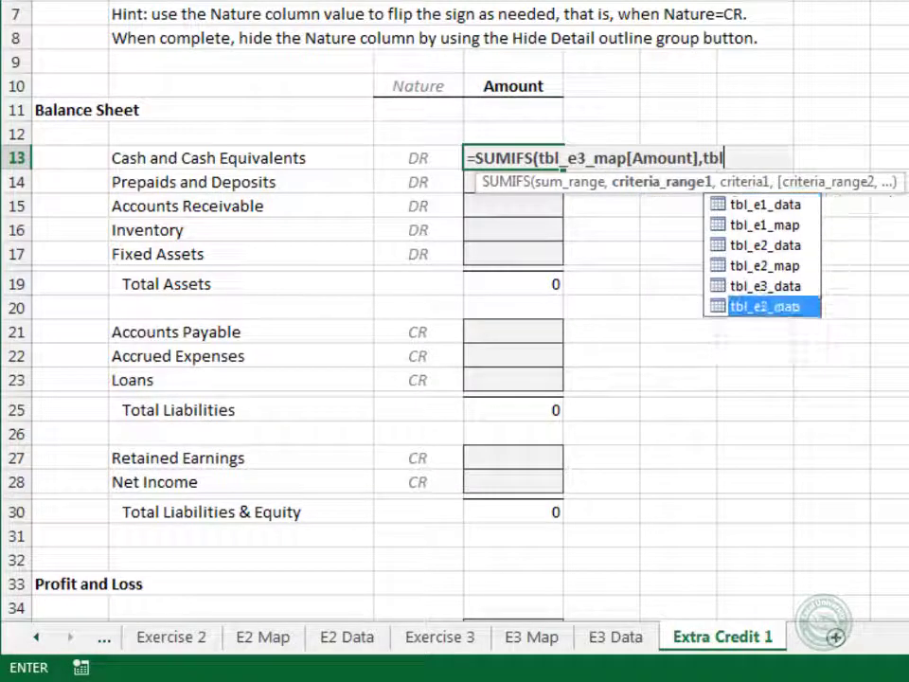
key("Tab")
type("[")
key("Down")
key("Down")
key("Down")
key("Down")
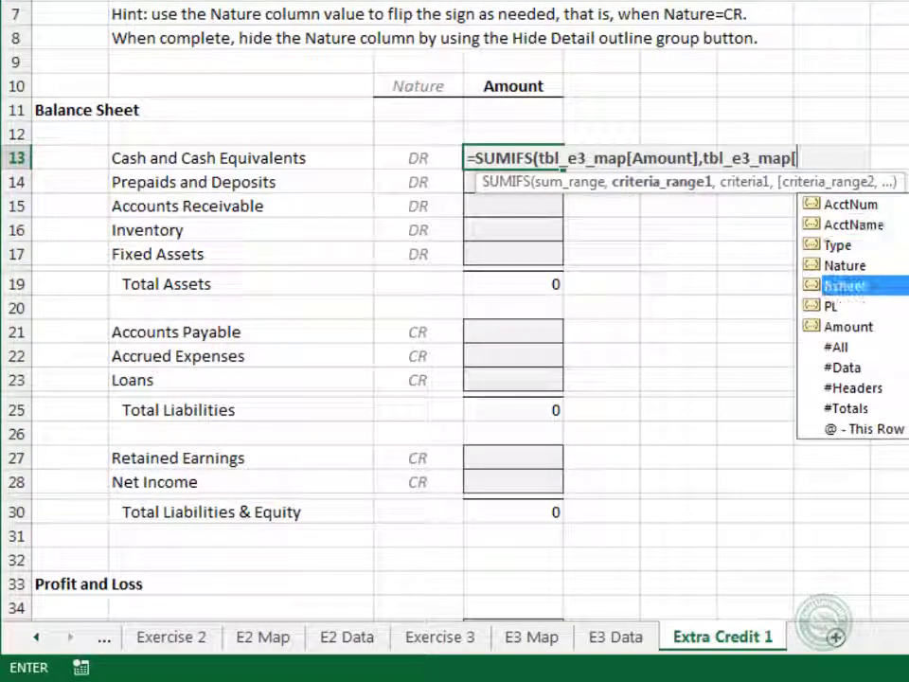
key("Tab")
type("],")
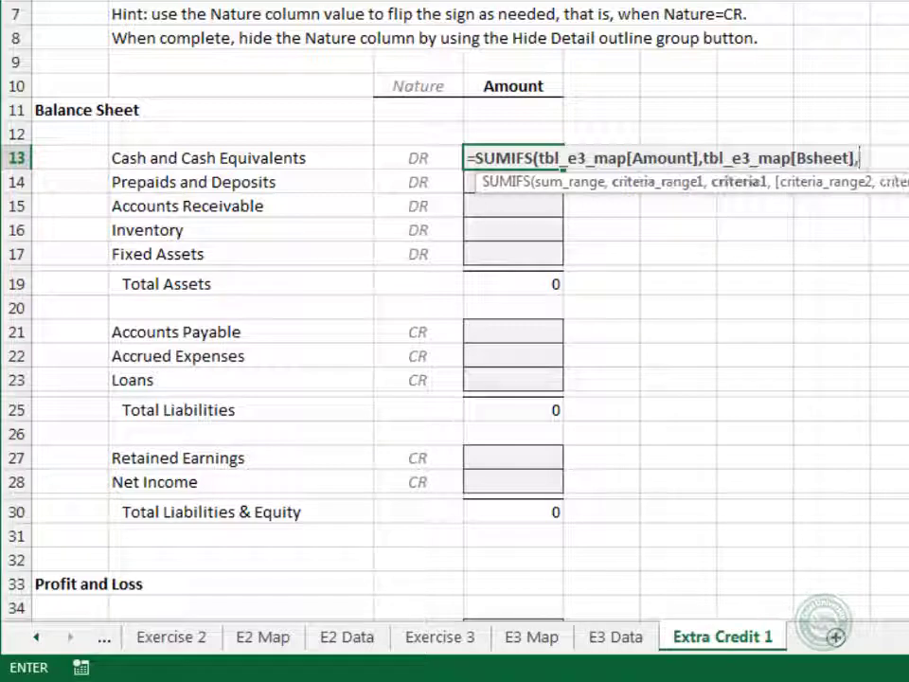
- Set the criterion of the Cash and Cash Equivalents formula to B13 and enter the formula
key("Left")
key("Left")
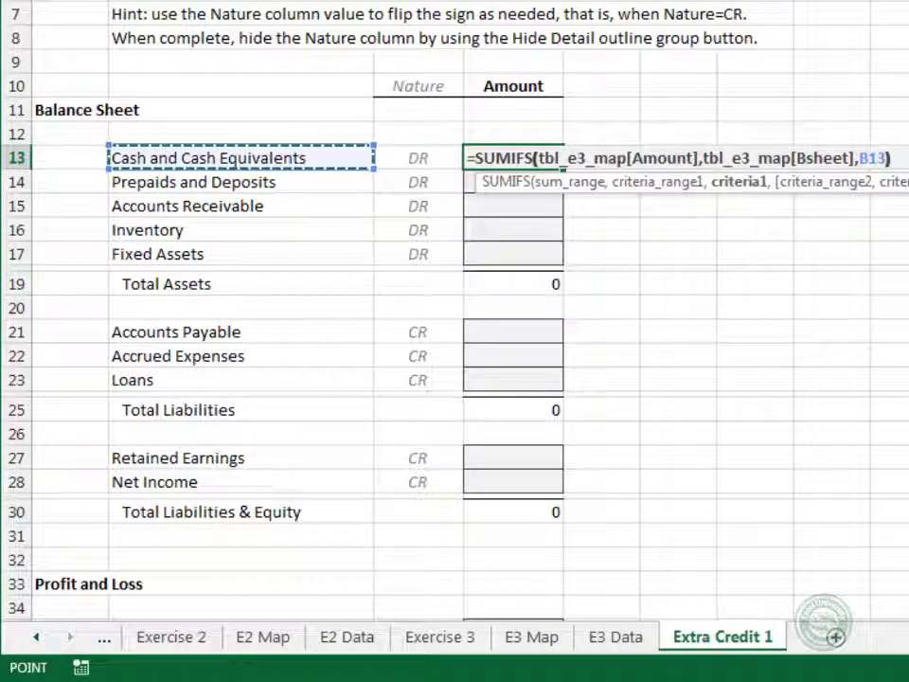
type(")")
key("Return")
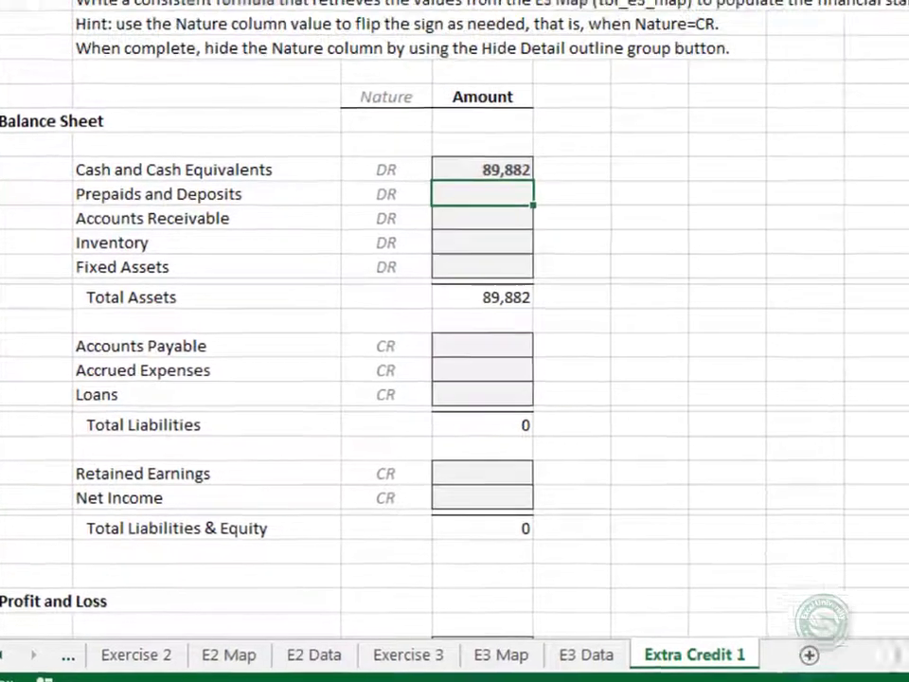
- Extend the Cash and Cash Equivalents formula by multiplying it by IF(C13="DR",1,-1)
left_click(514, 157)
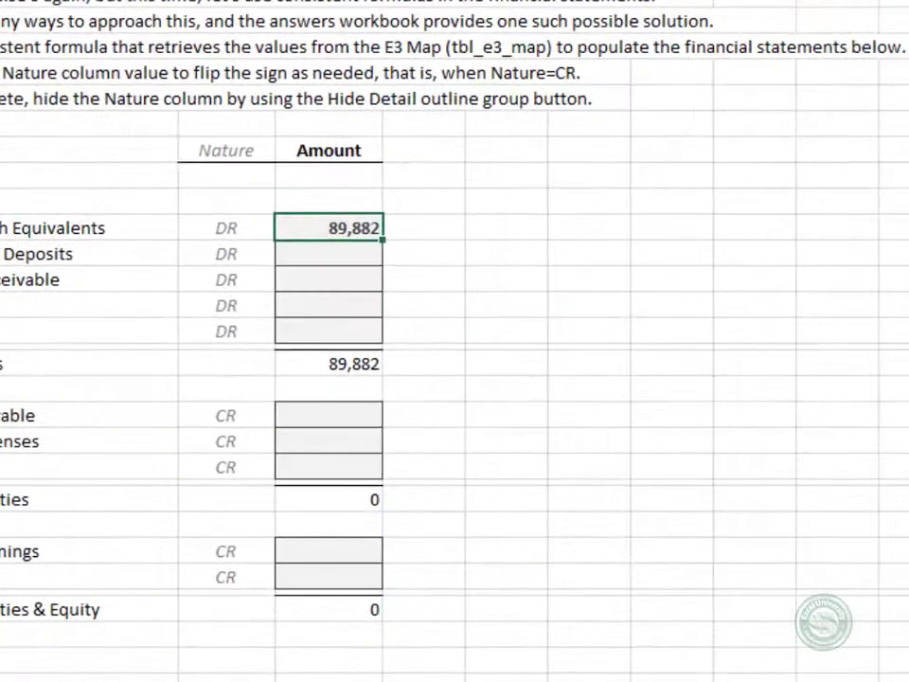
key("F2")
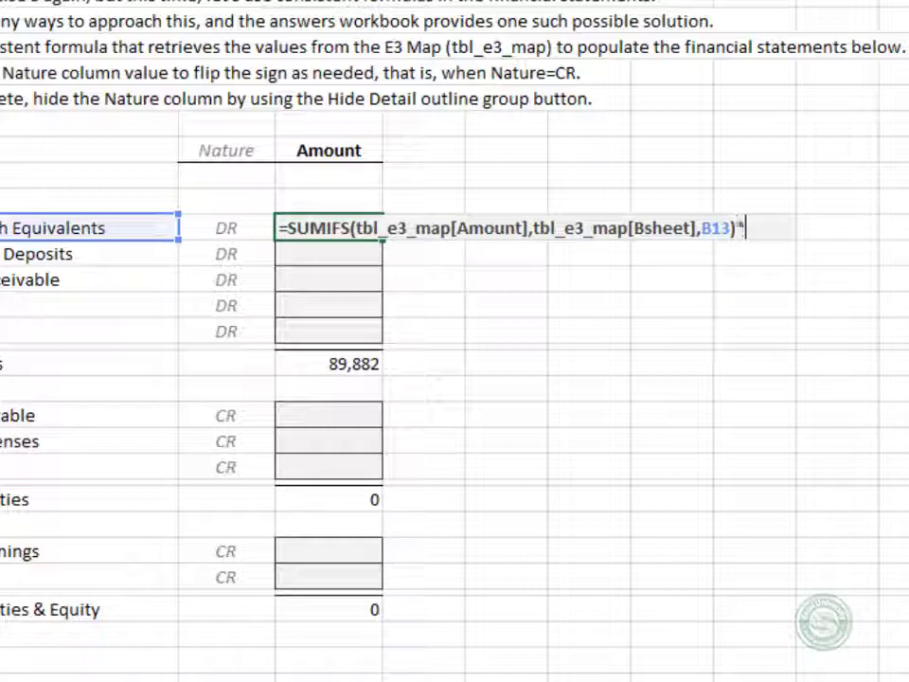
type("if(")
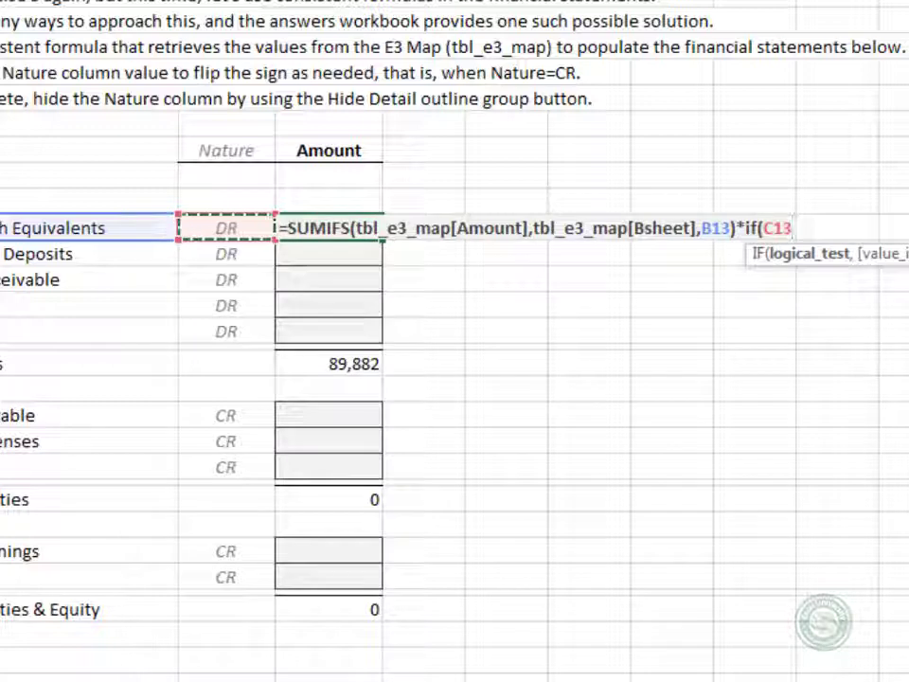
type("=\"DR")
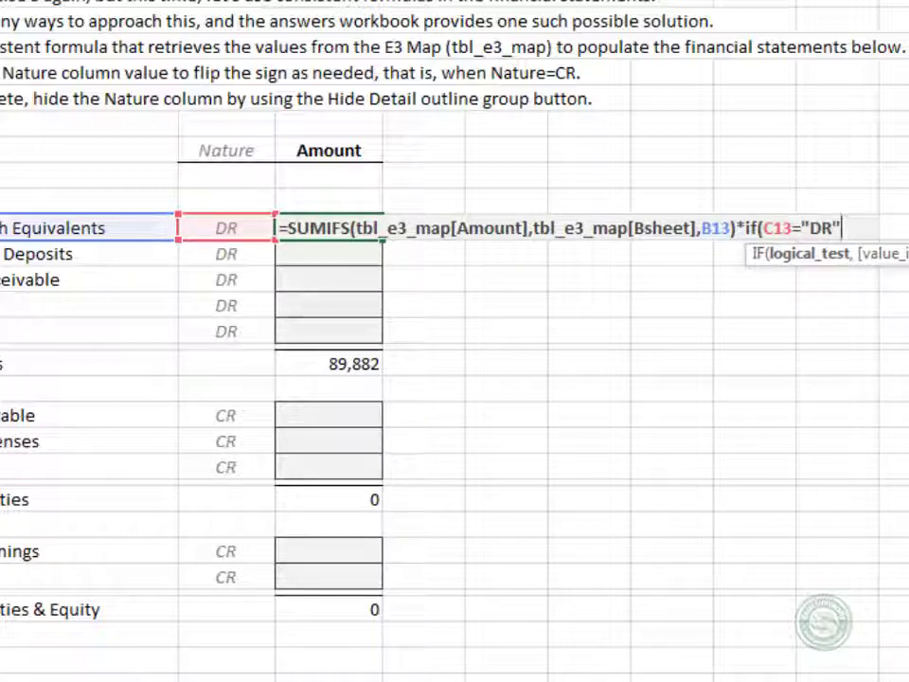
type("\",1,-1")
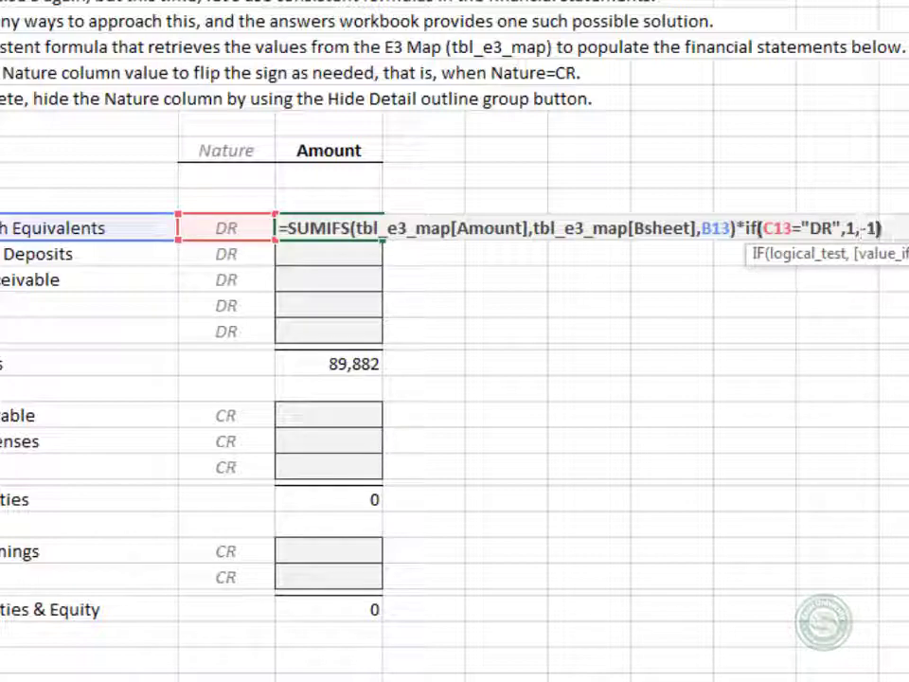
key("Return")
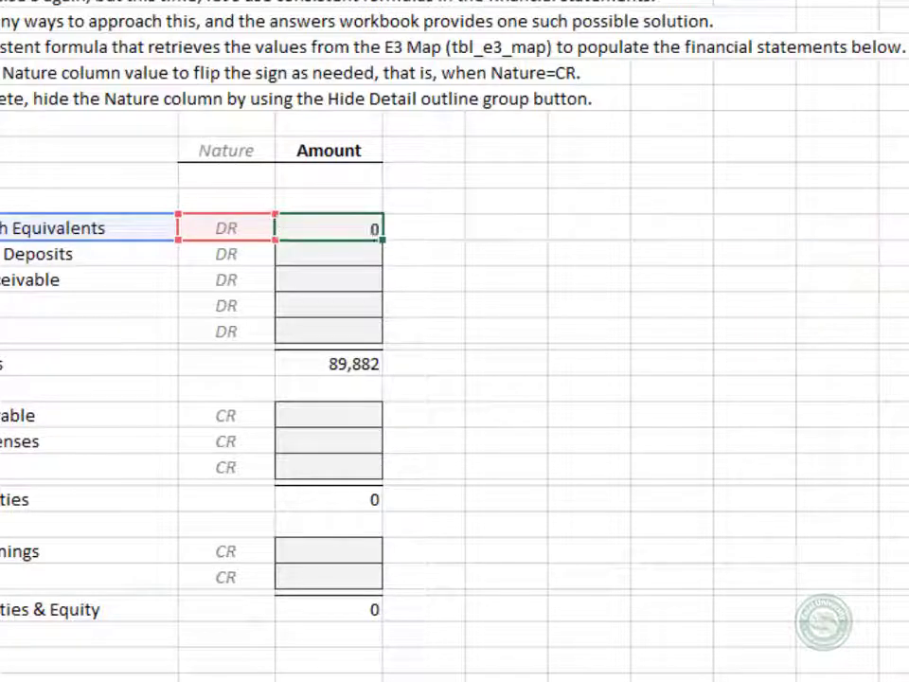
- Copy the Cash and Cash Equivalents formula into the amount cells from Prepaids and Deposits through Fixed Assets
key("Up")
key("ctrl+c")
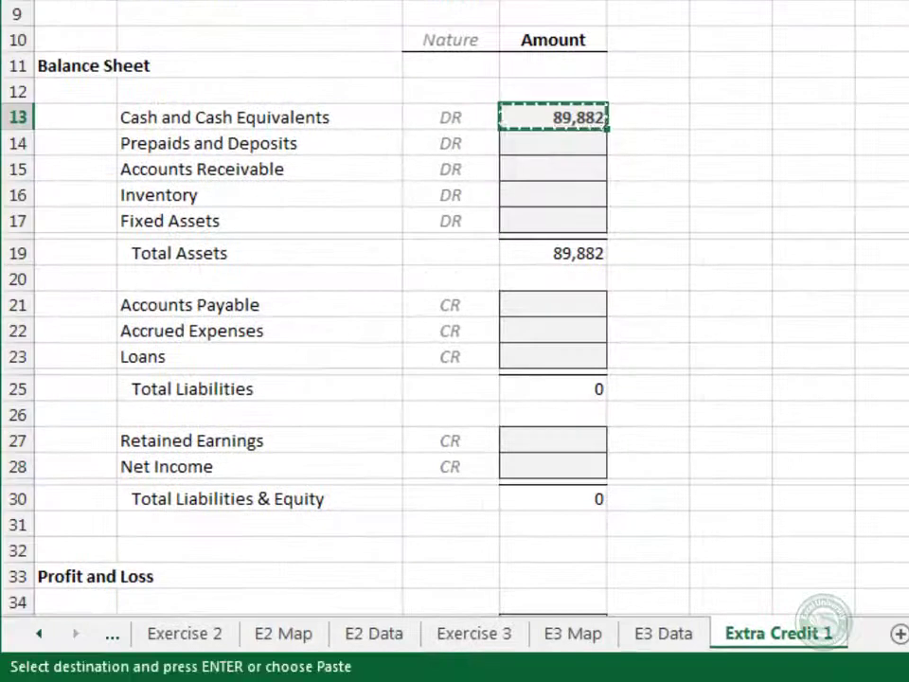
key("Down")
key("shift+Down")
key("shift+Down")
key("shift+Down")
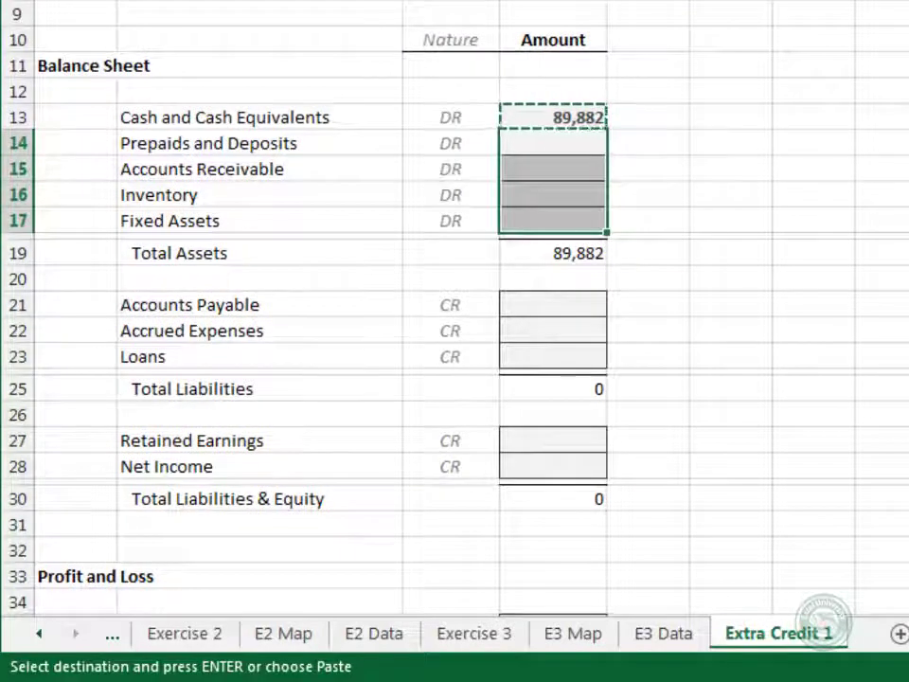
key("ctrl+v")
- Paste the copied formula into the amount cells from Accounts Payable through Loans
key("Down")
key("Down")
key("Down")
key("Down")
key("Down")
key("Down")
key("shift+Down")
key("shift+Down")
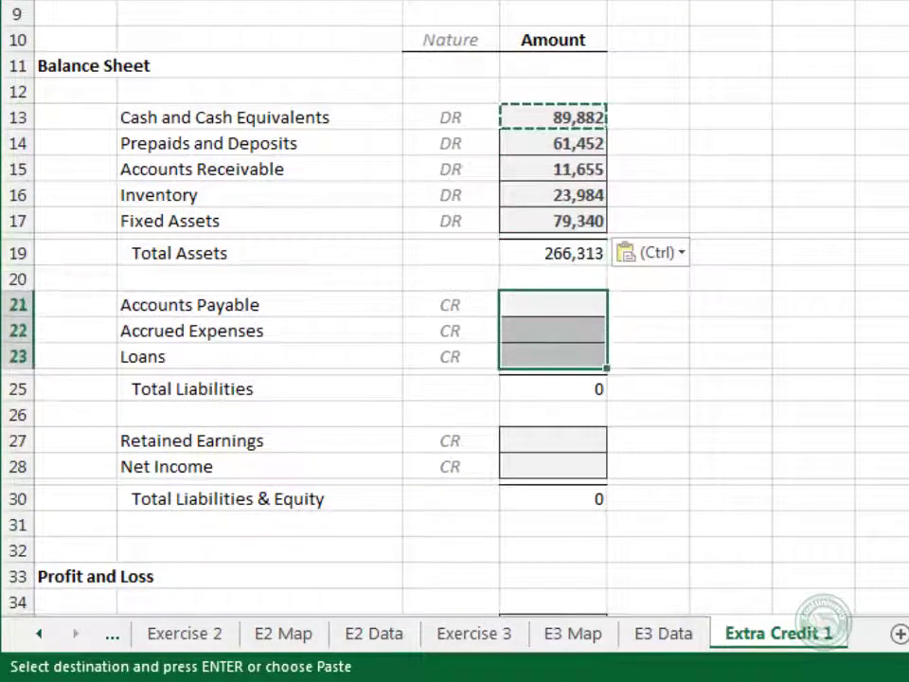
key("ctrl+v")
- Paste the copied formula into the Retained Earnings and balance sheet Net Income amount cells
key("Down")
key("Down")
key("Down")
key("Down")
key("Down")
key("shift+Down")
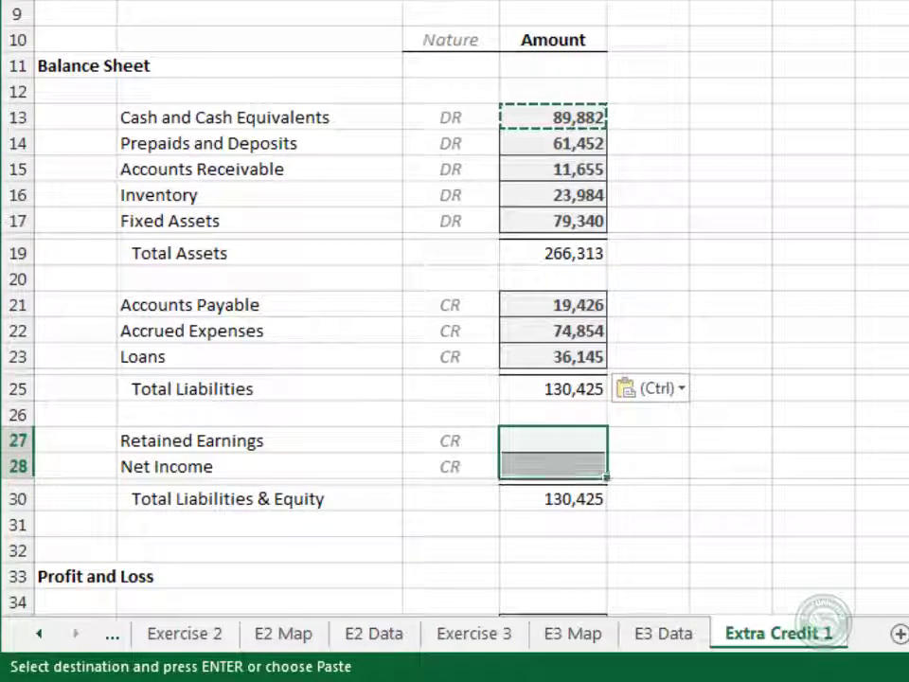
key("ctrl+v")
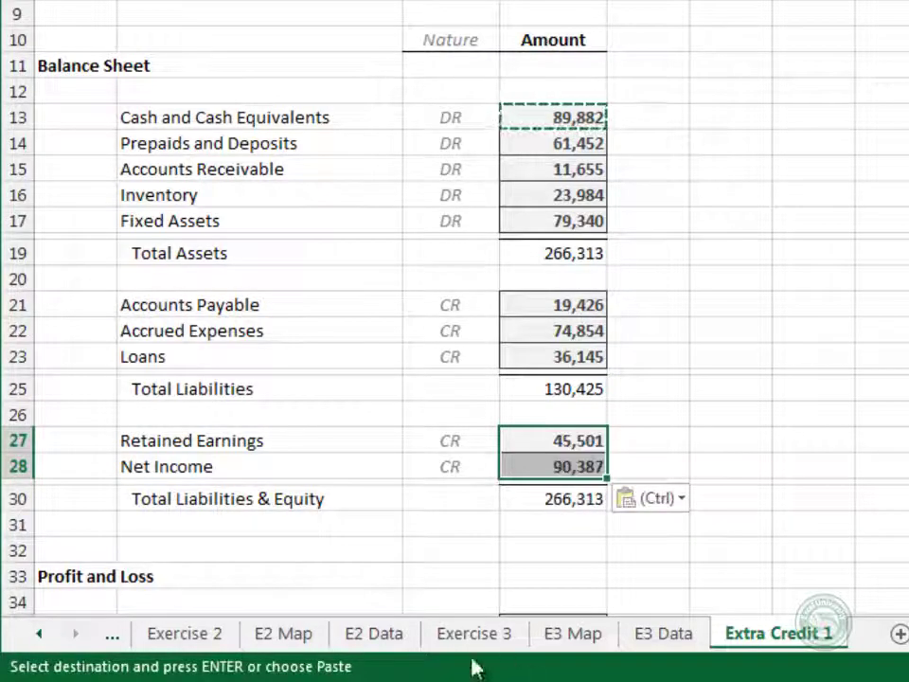
- In the Revenue amount cell of the Profit and Loss, start a SUMIFS formula with tbl_e3_map[Amount] as the sum range
left_click(465, 535)
scroll(465, 535, "down", 8)
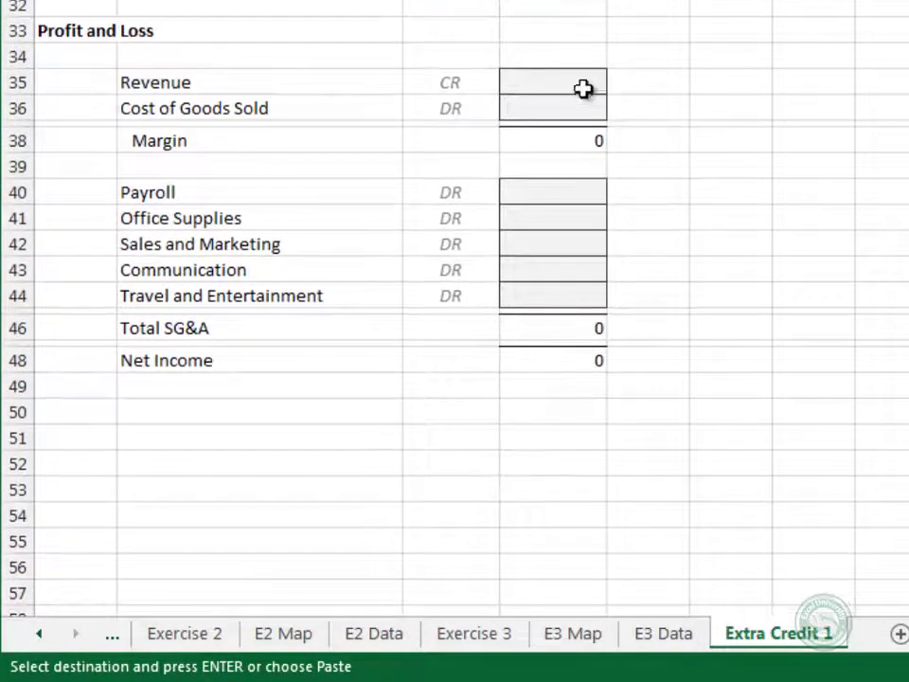
left_click(584, 76)
type("=sumif")
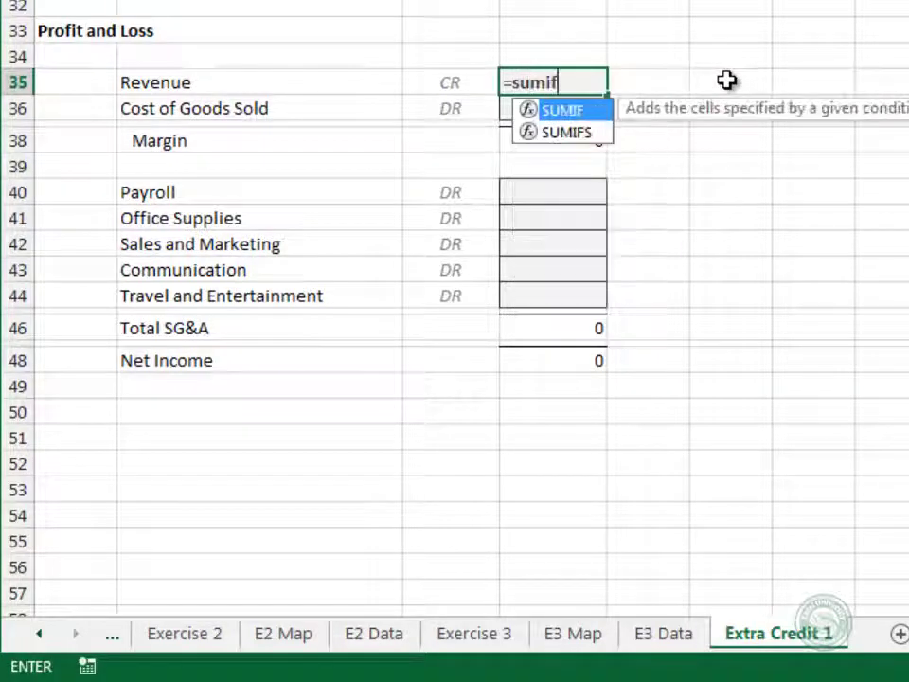
key("Down")
key("Tab")
type("tbl")
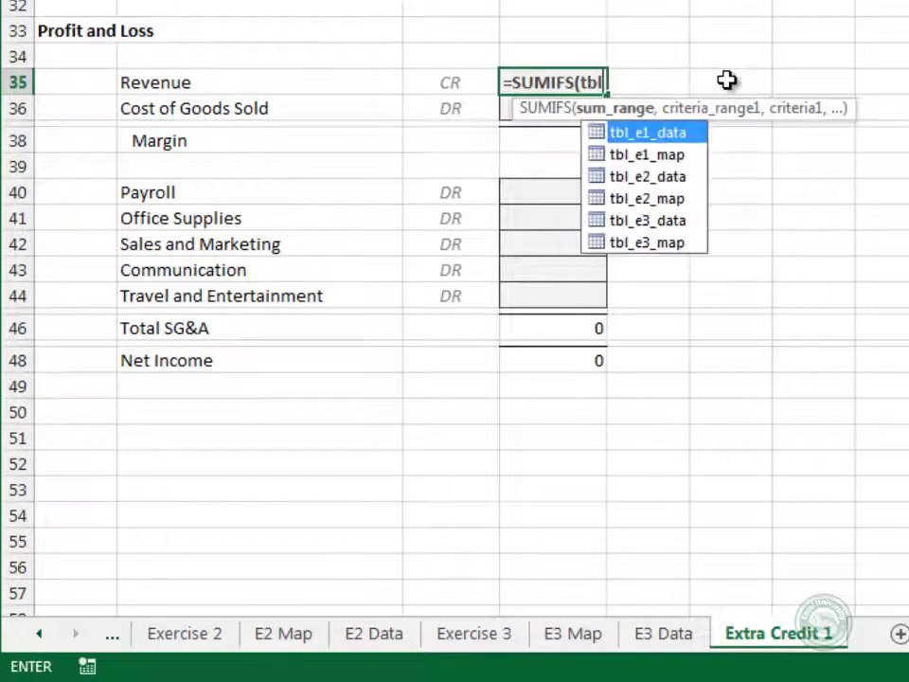
key("Down")
key("Down")
key("Down")
key("Down")
key("Down")
key("Tab")
type("[")
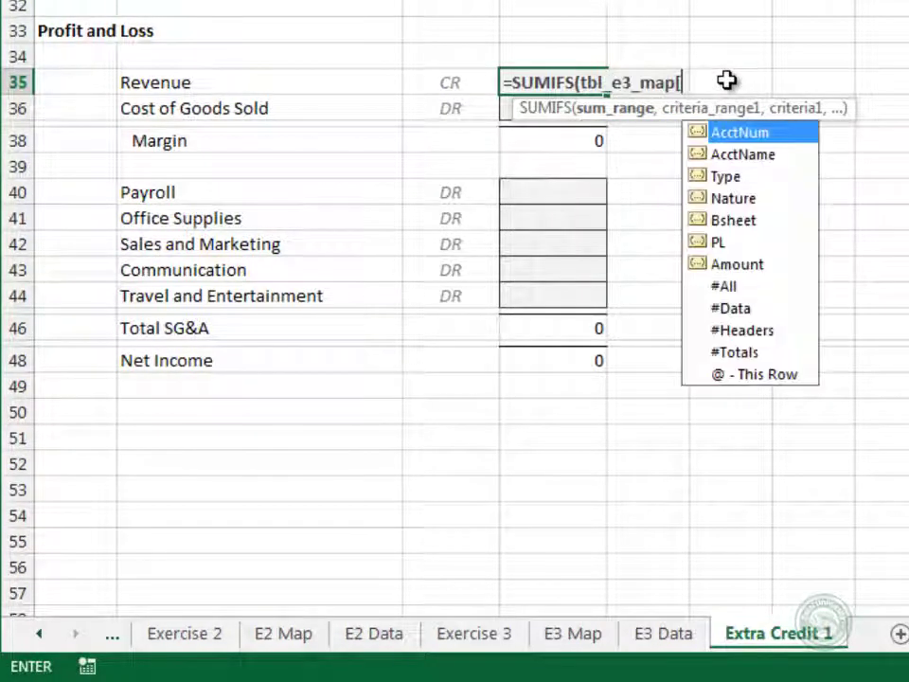
key("Down")
key("Down")
key("Down")
key("Down")
key("Down")
key("Down")
key("Tab")
- Add tbl_e3_map[PL] as the criteria range of the Revenue formula
type("],tbl")
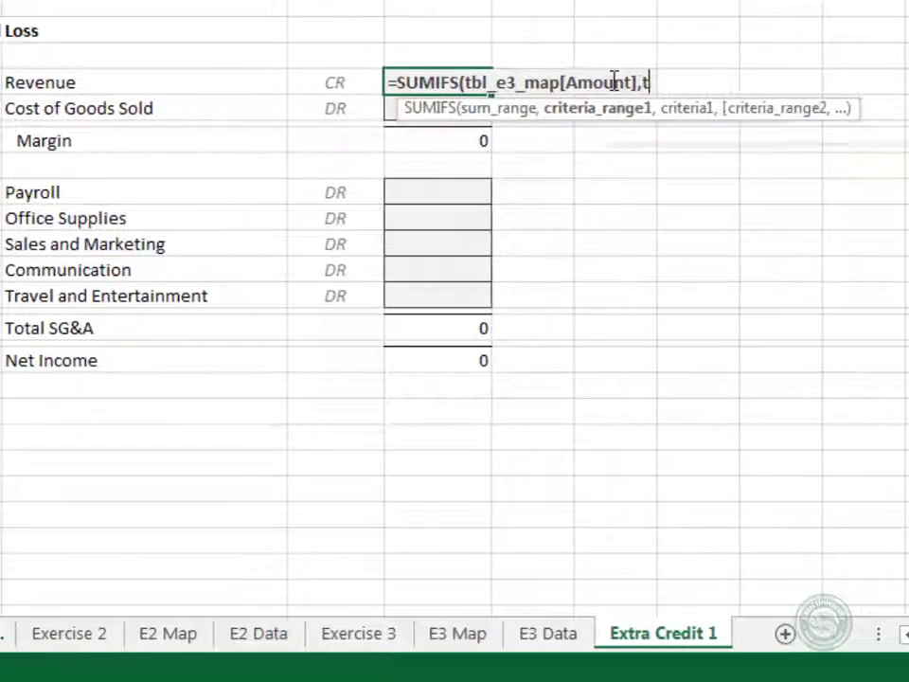
key("Down")
key("Down")
key("Down")
key("Down")
key("Down")
key("Tab")
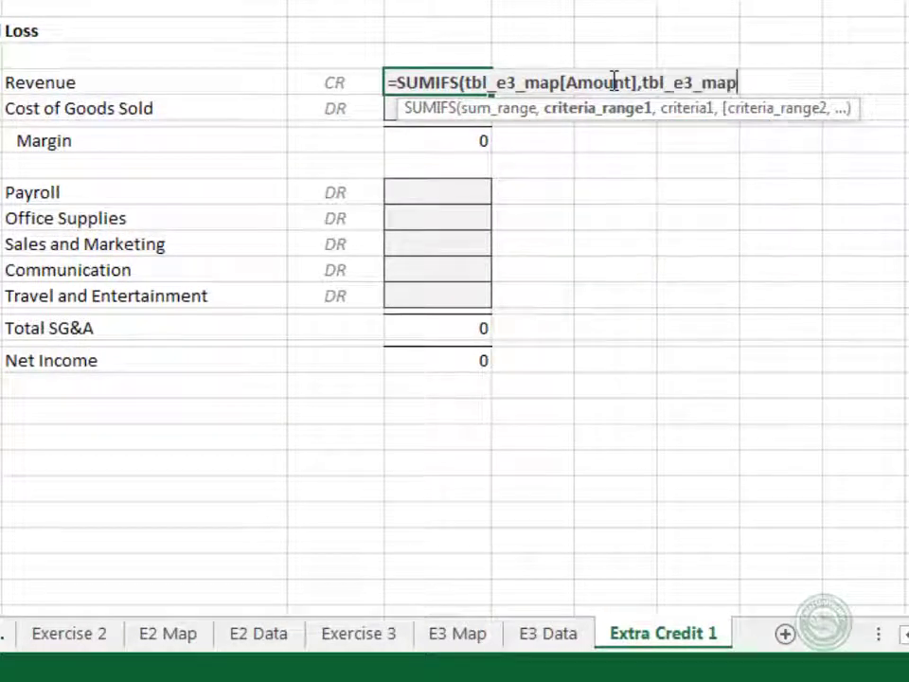
type("[")
key("Down")
key("Down")
key("Down")
key("Down")
key("Down")
key("Tab")
type("]")
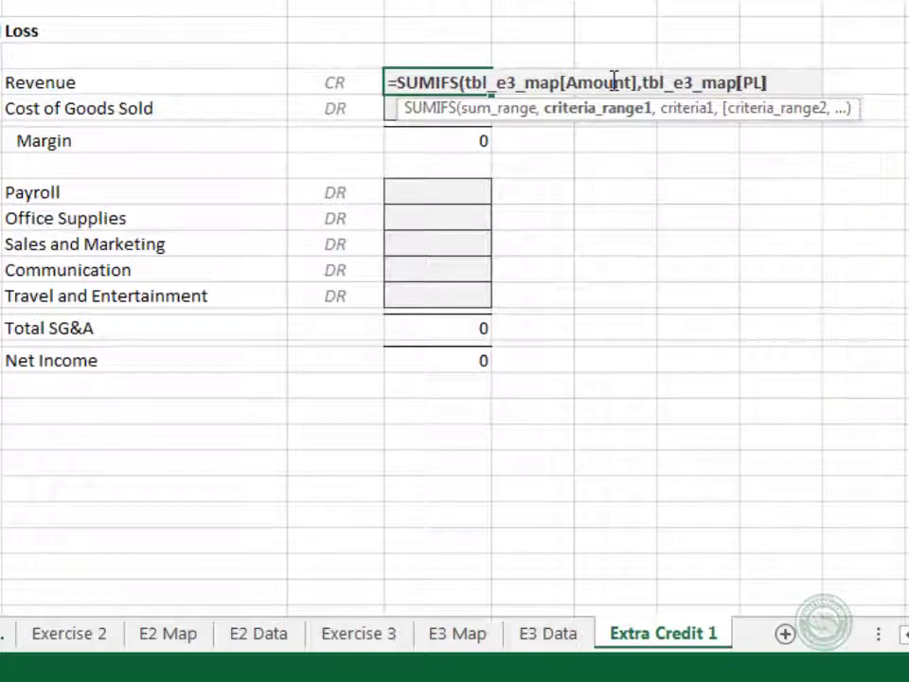
- Set the criterion of the Revenue formula to B35
type(",")
key("Left")
key("Left")
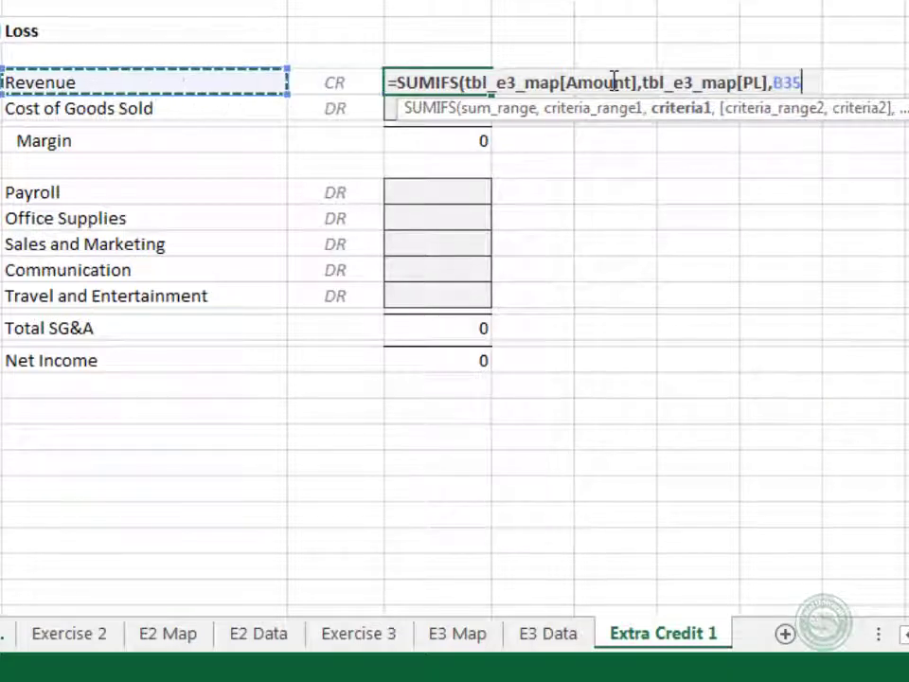
- Multiply the Revenue SUMIFS by IF(C35="DR",1,-1) and enter the formula
type(")*if(")
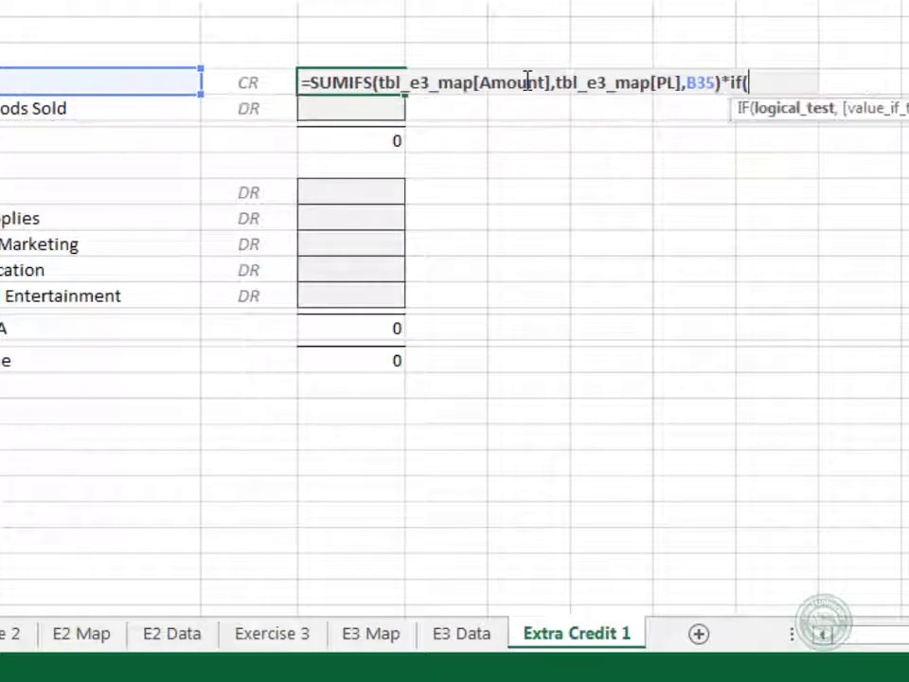
key("Left")
type("=")
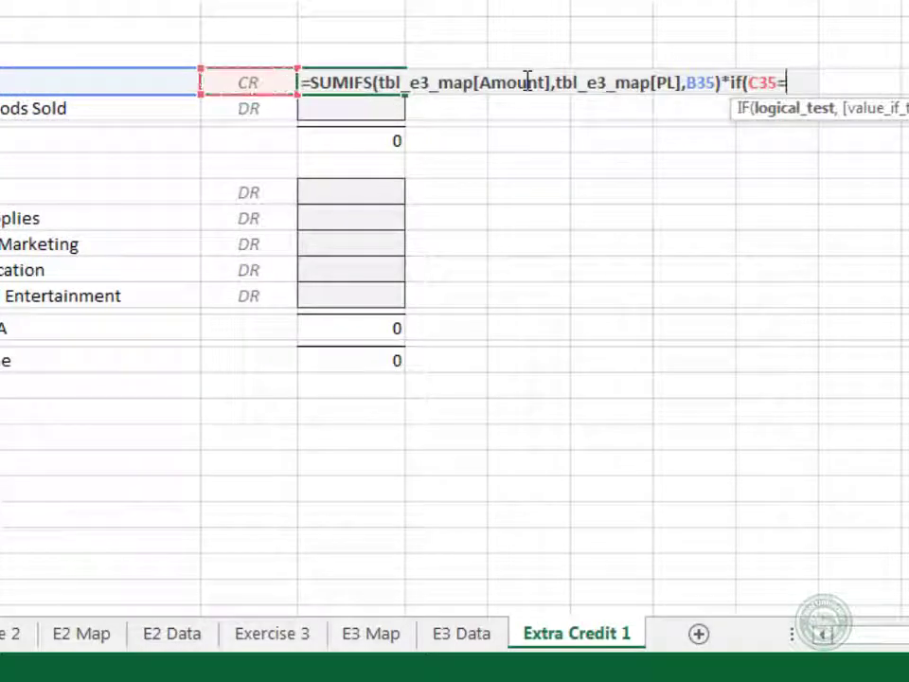
type("\"DR")
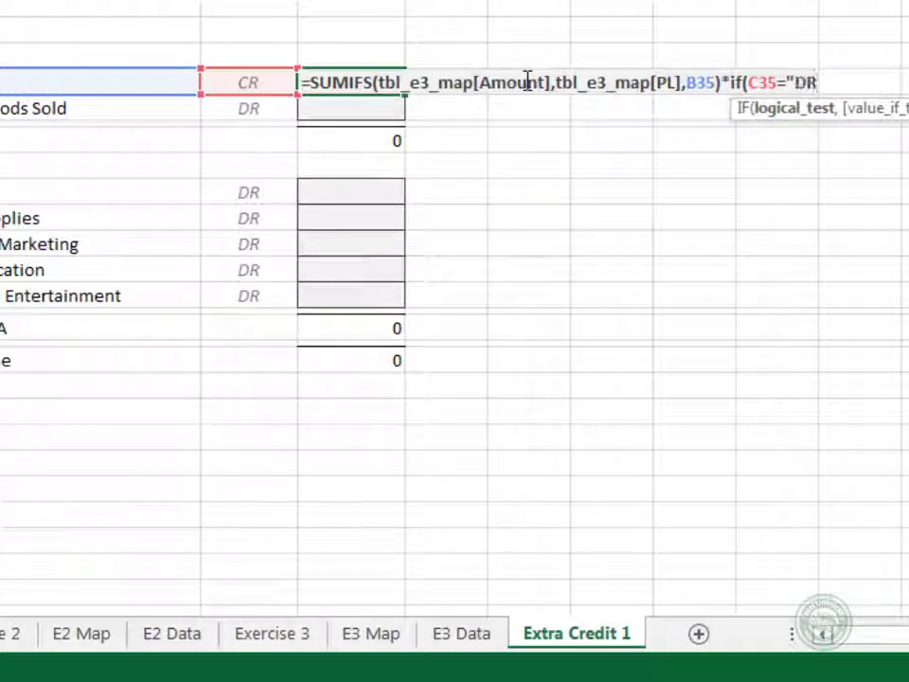
type("\",1,-1")
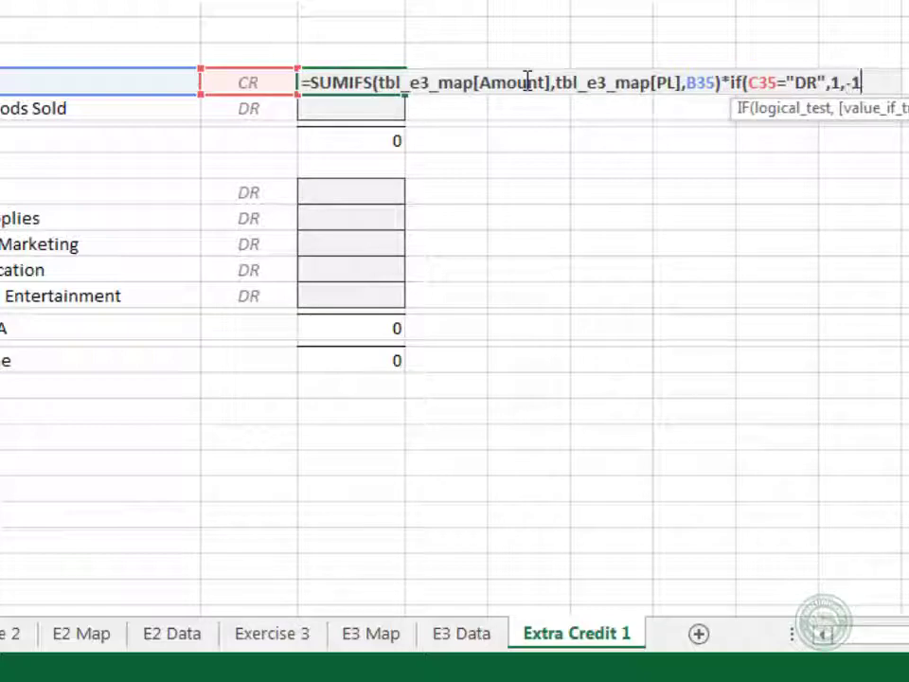
key("ctrl+Return")
- Copy the Revenue formula into the Cost of Goods Sold amount cell and the amount cells from Payroll through Travel and Entertainment
key("ctrl+c")
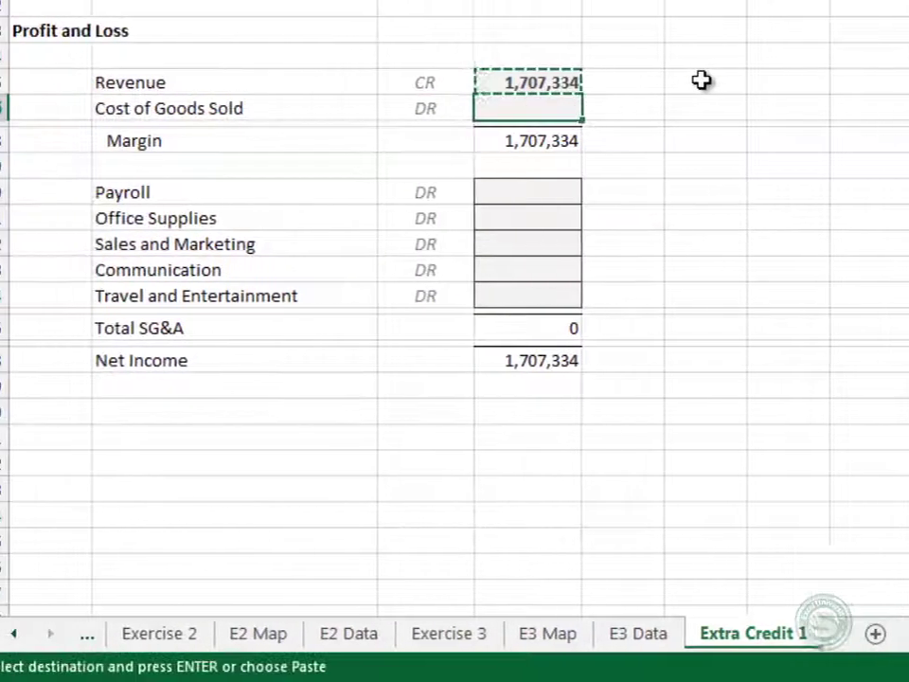
key("ctrl+v")
key("Down")
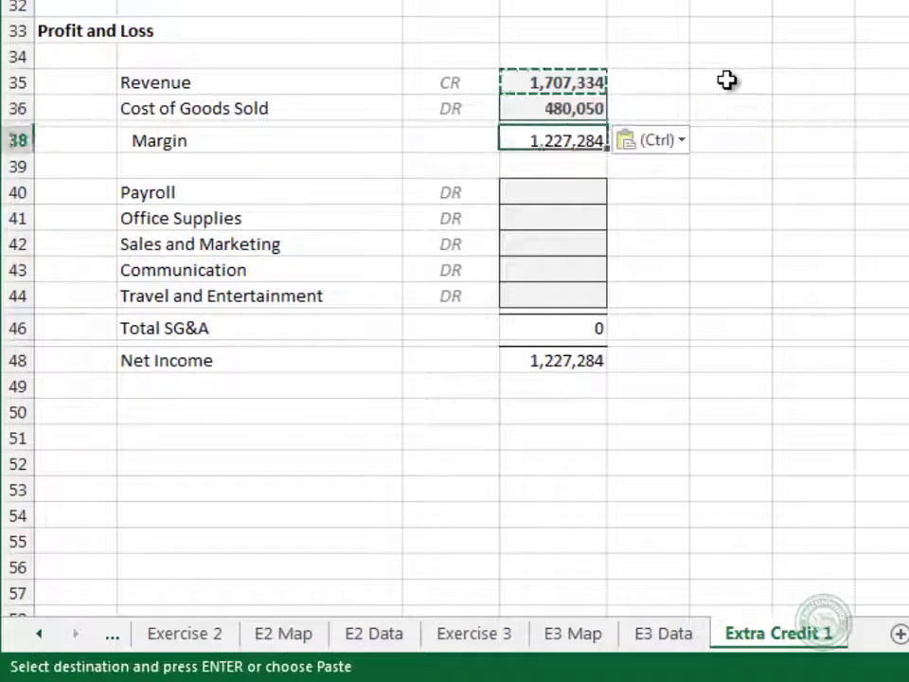
key("Down")
key("Down")
key("shift+Down")
key("shift+Down")
key("shift+Down")
key("shift+Down")
key("ctrl+v")
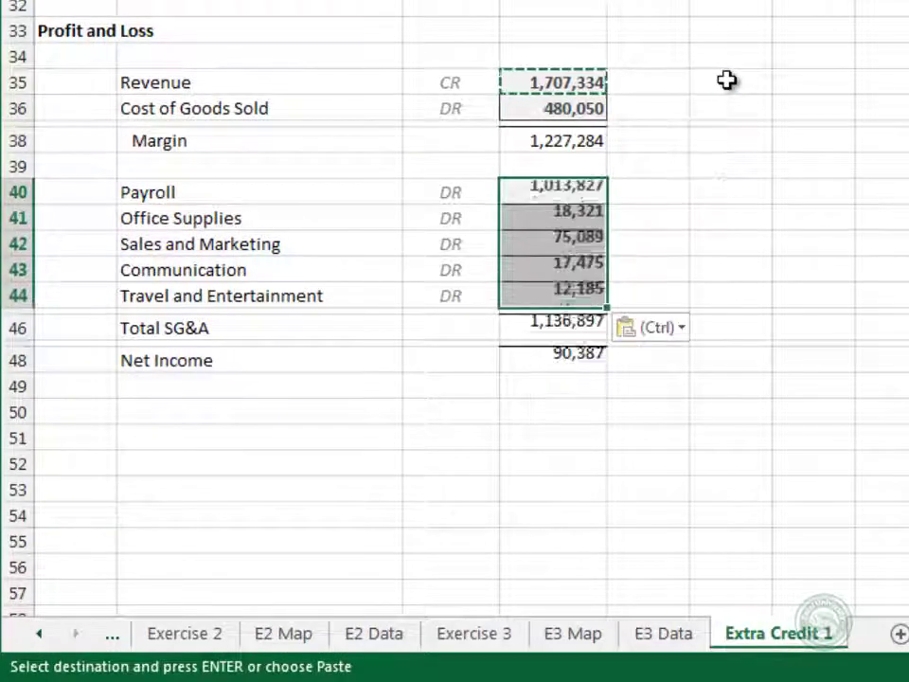